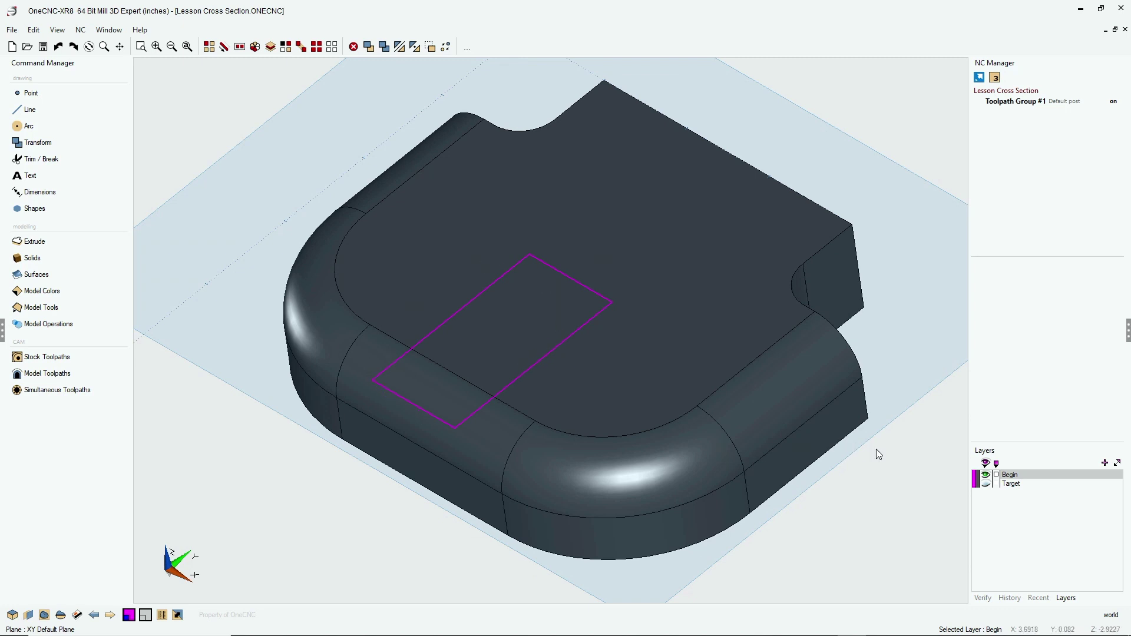
Briefly show the finished target model for reference, then restore the starting part.
click(985, 475)
click(986, 484)
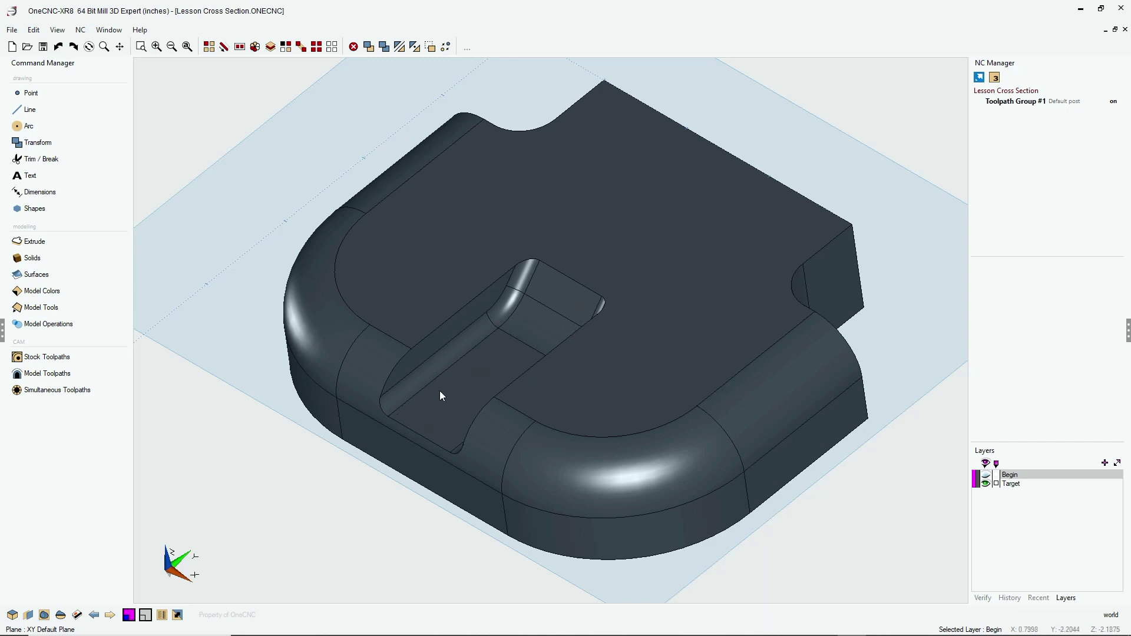
click(986, 483)
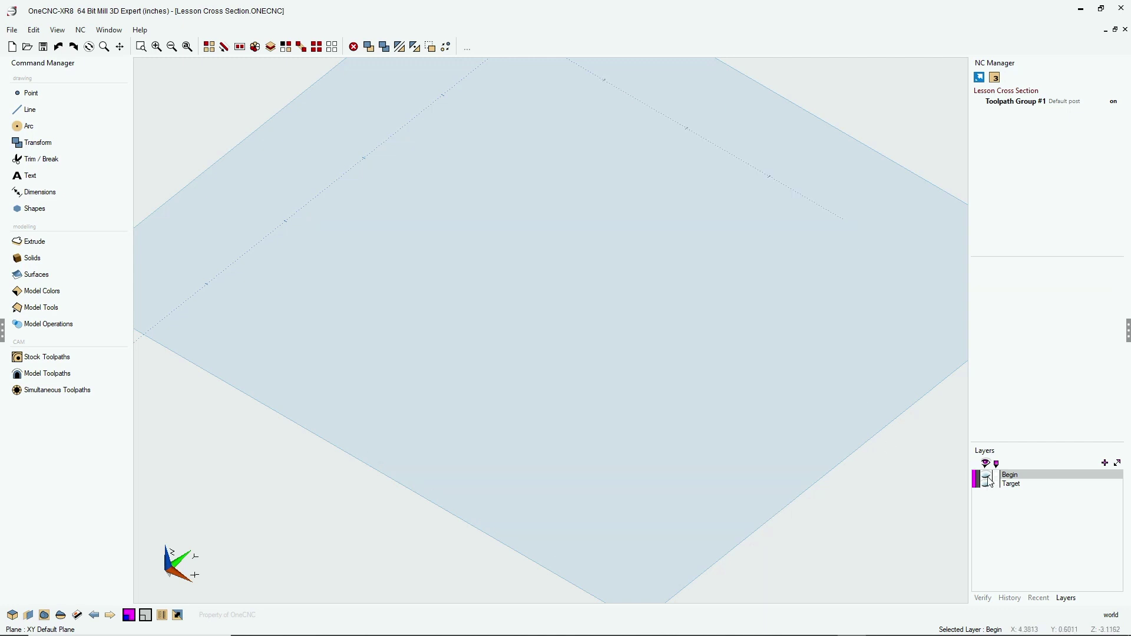
click(985, 475)
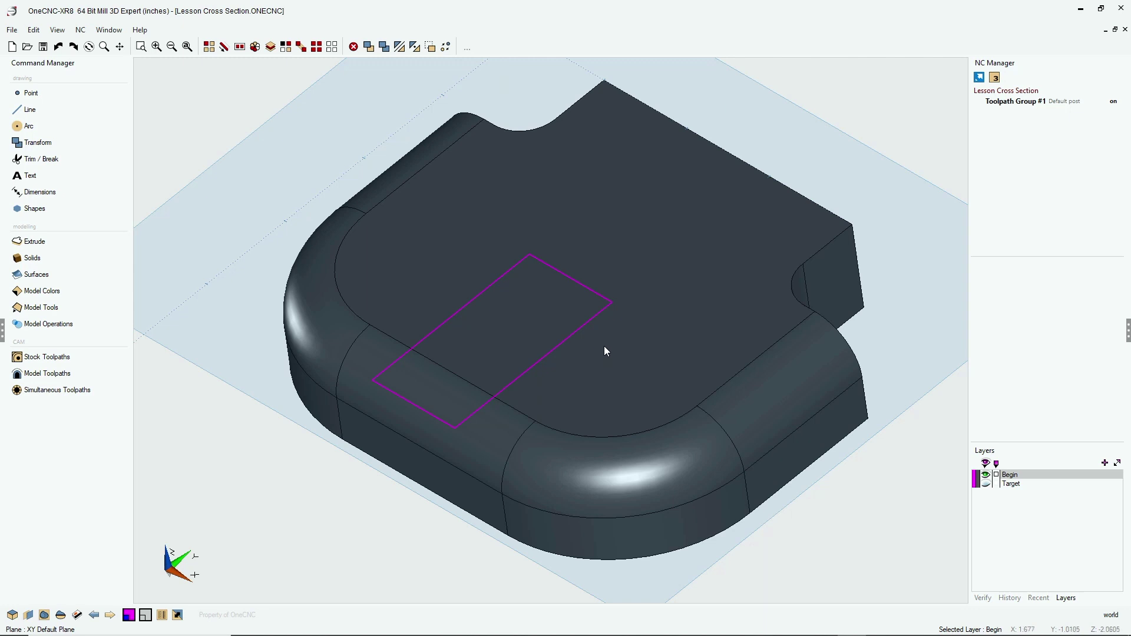
Activate the YZ plane and position its origin at the magenta rectangle's corner.
click(28, 613)
drag(114, 404, 226, 70)
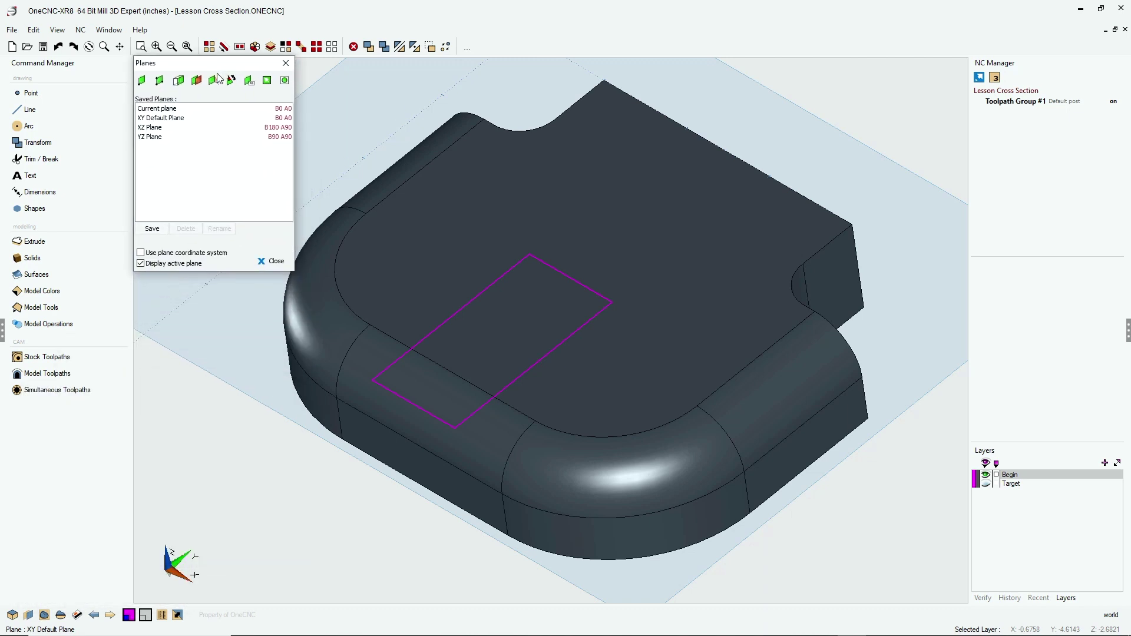
click(154, 137)
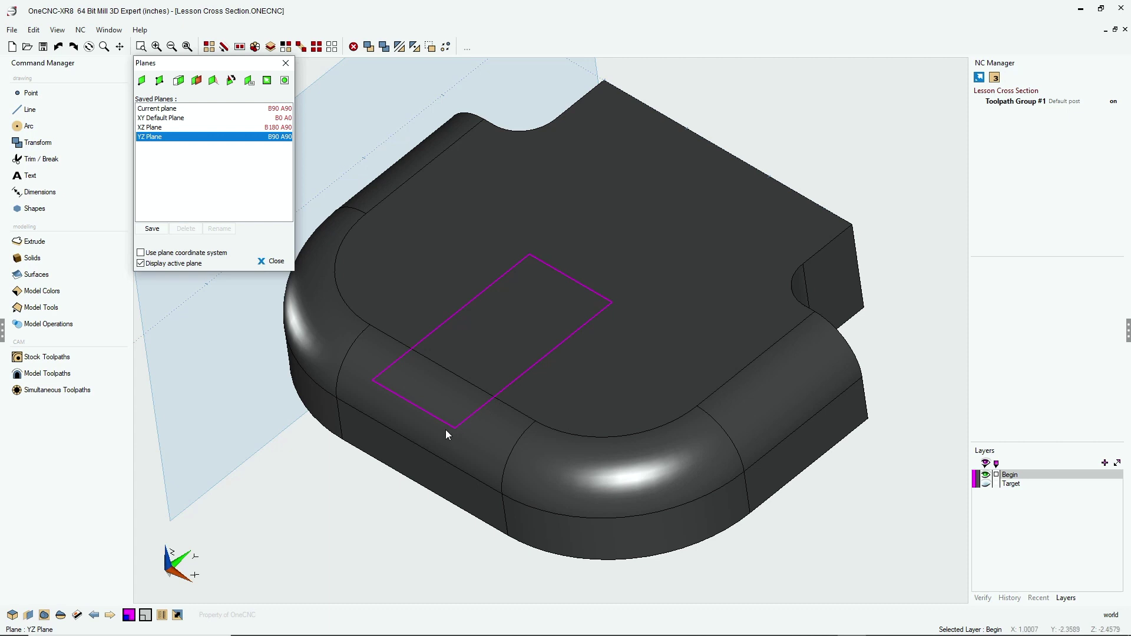
click(142, 81)
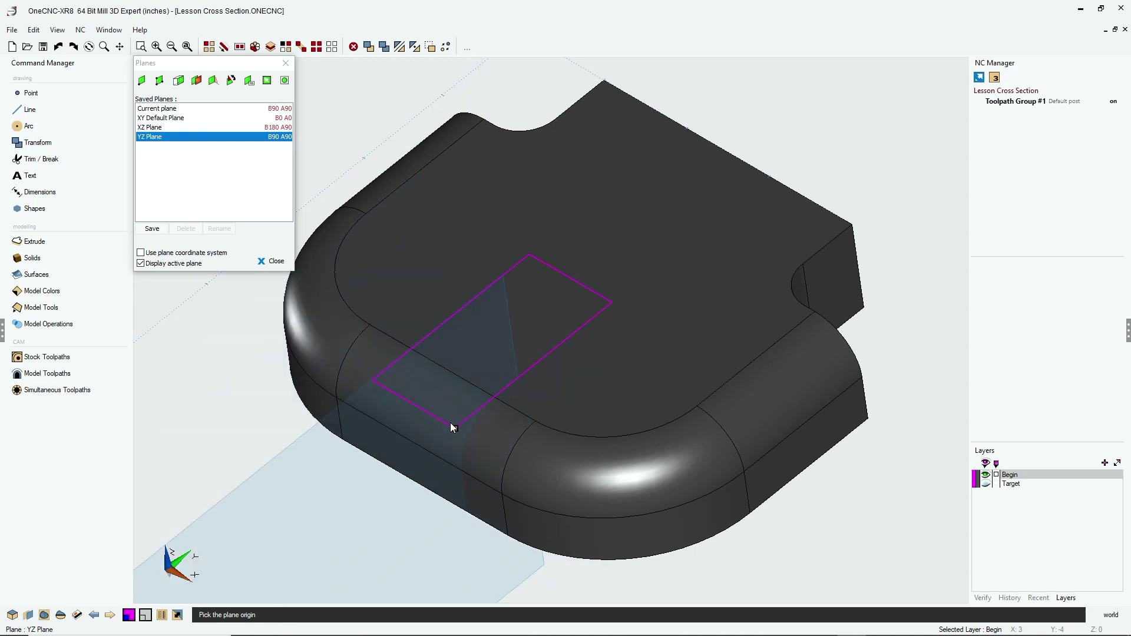
click(612, 303)
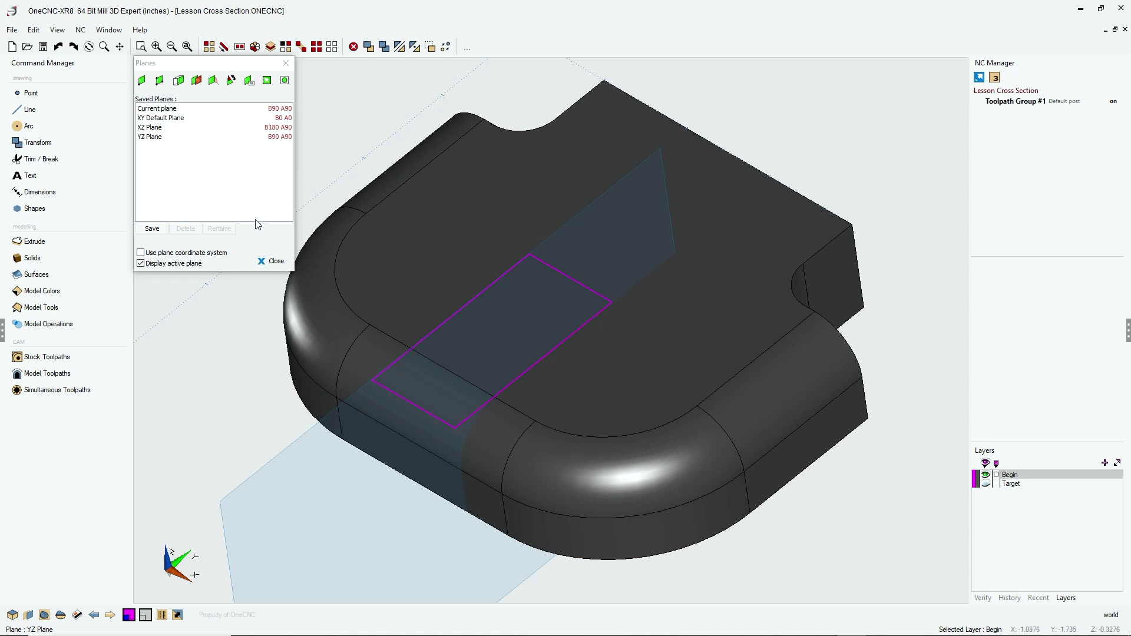
click(274, 263)
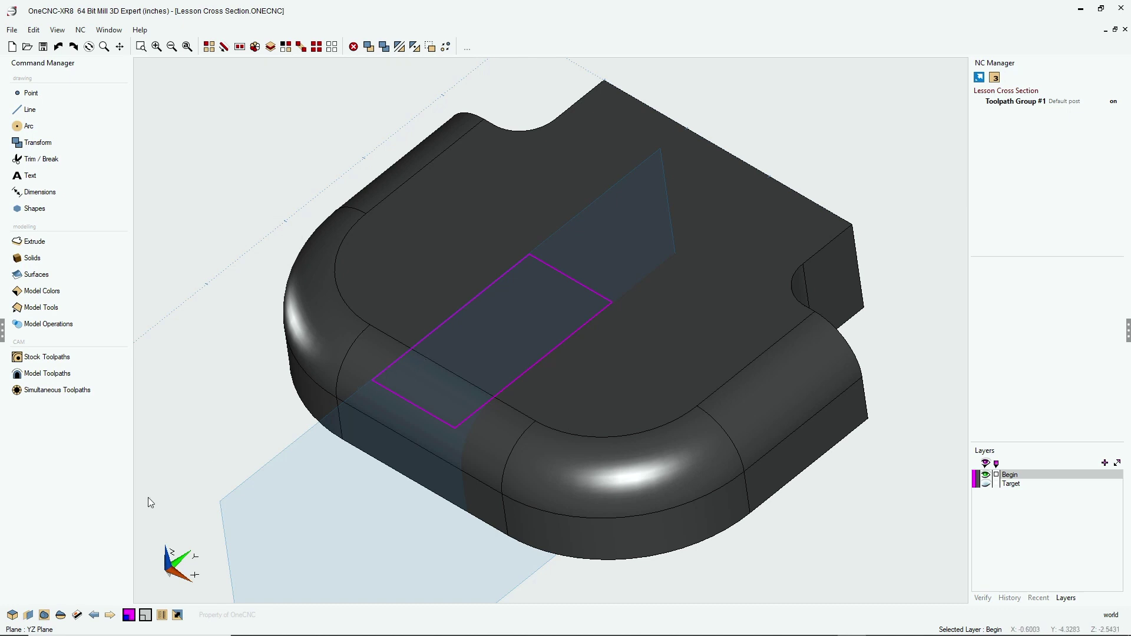
Section the block along the YZ plane at offset 0, lock the cut, and orbit to its red face.
click(60, 616)
drag(177, 577, 655, 71)
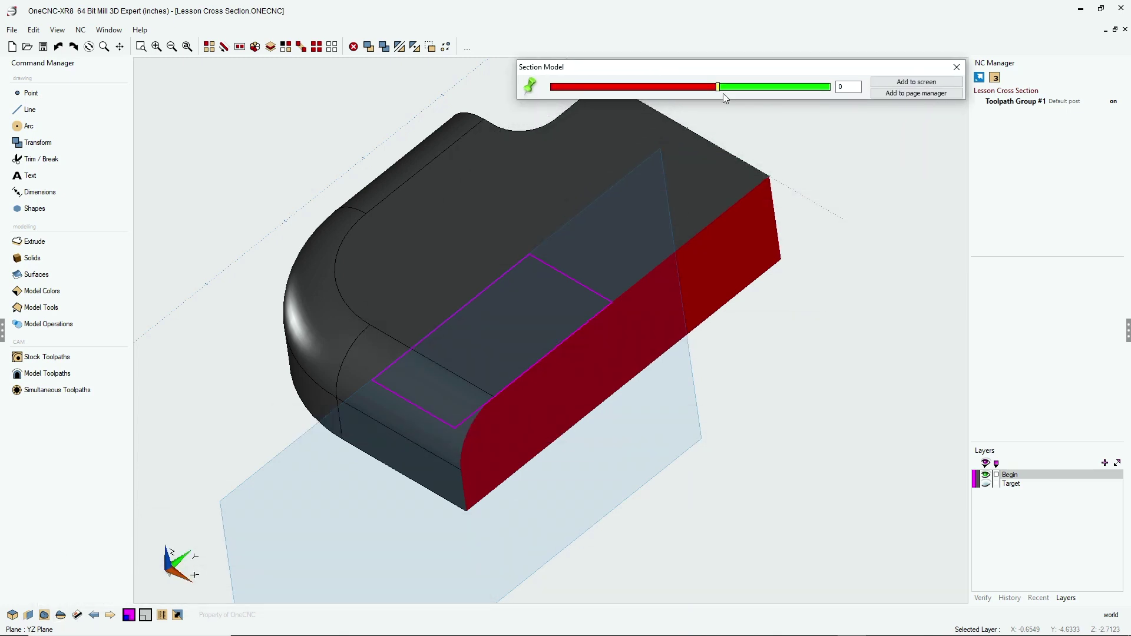
mouse_move(719, 88)
mouse_down()
mouse_move(627, 86)
mouse_move(739, 88)
mouse_up()
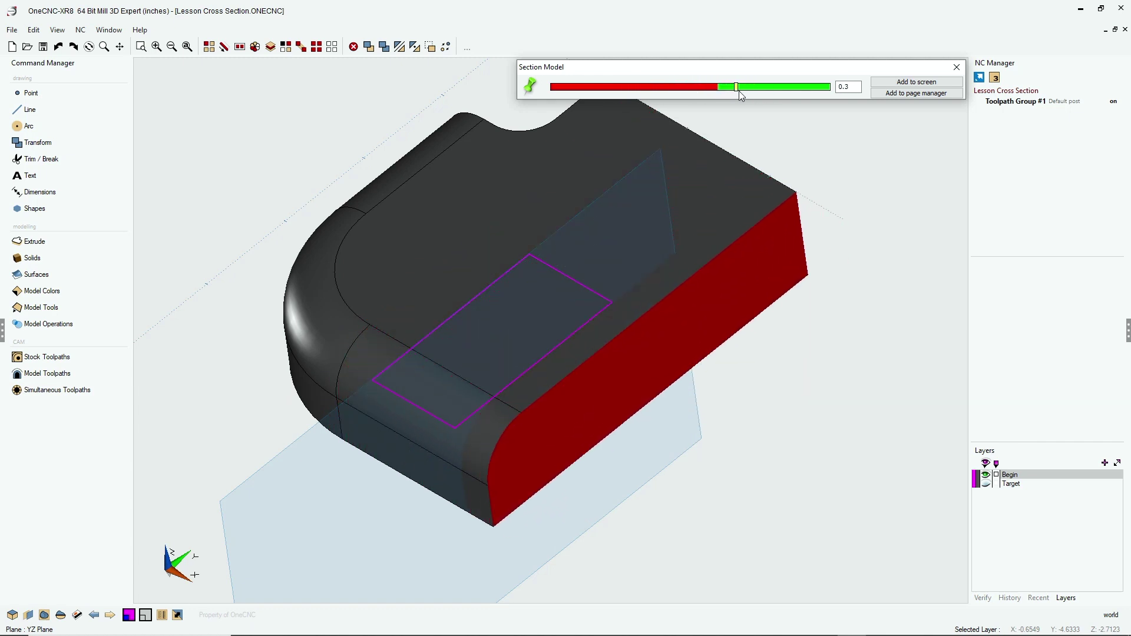
click(846, 87)
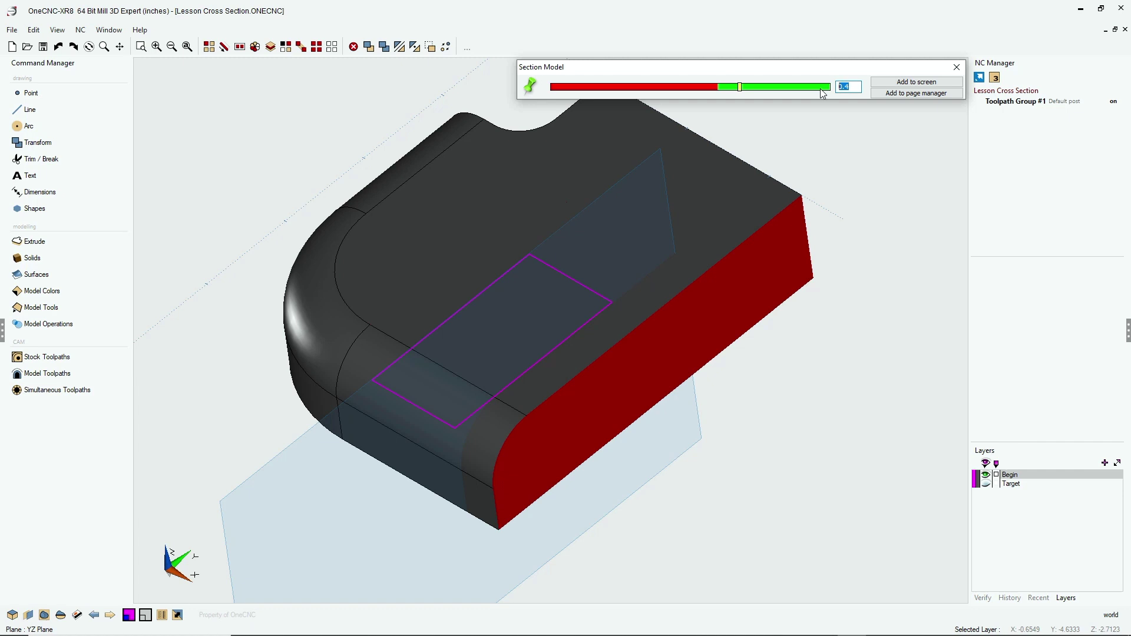
text(0)
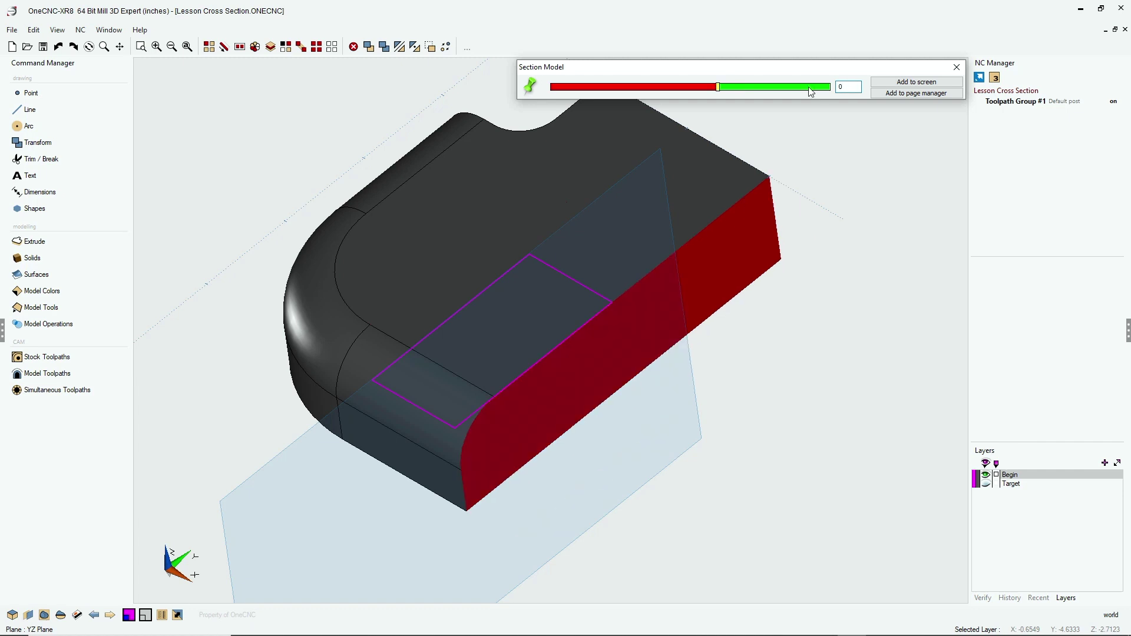
click(531, 88)
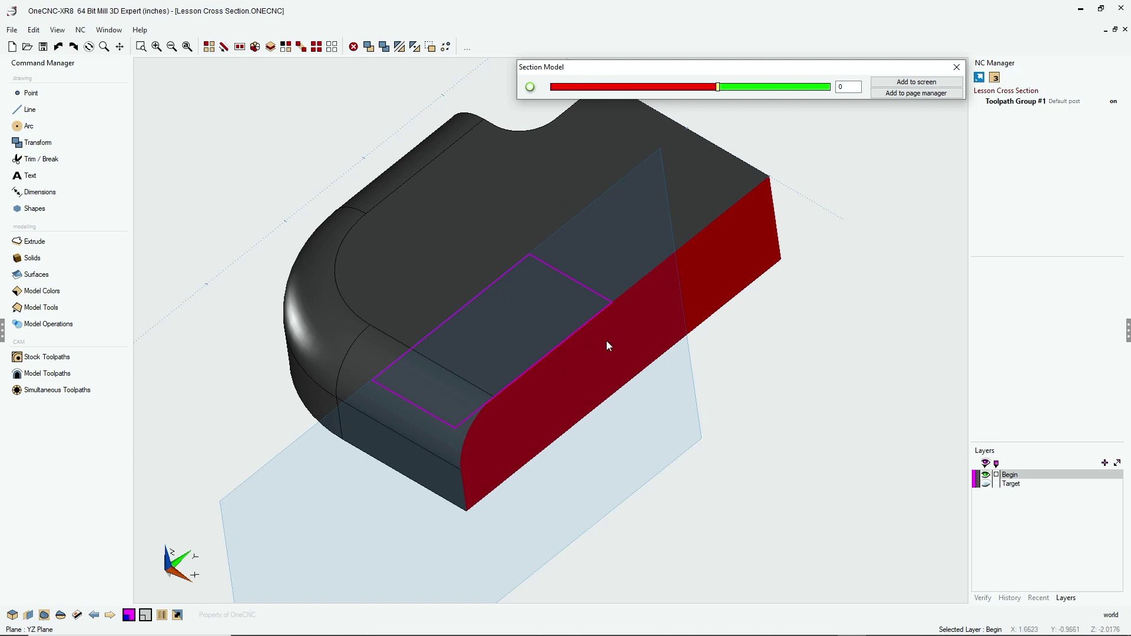
middle_drag(603, 355, 545, 333)
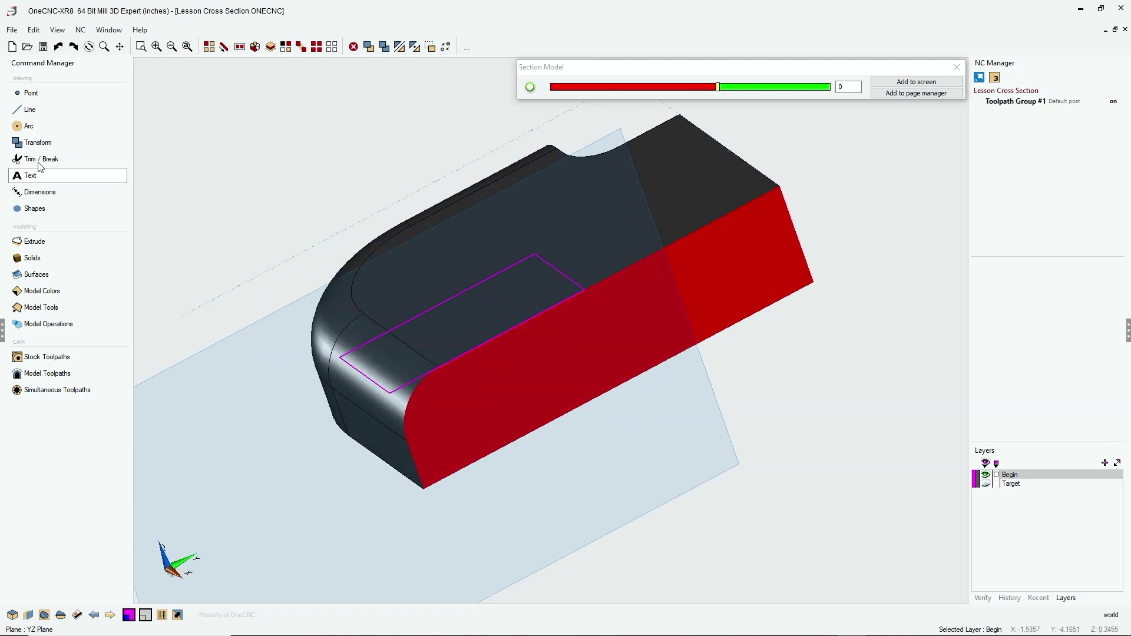
Draw a 45° line from the rectangle corner slanting down to Z -0.75.
click(30, 112)
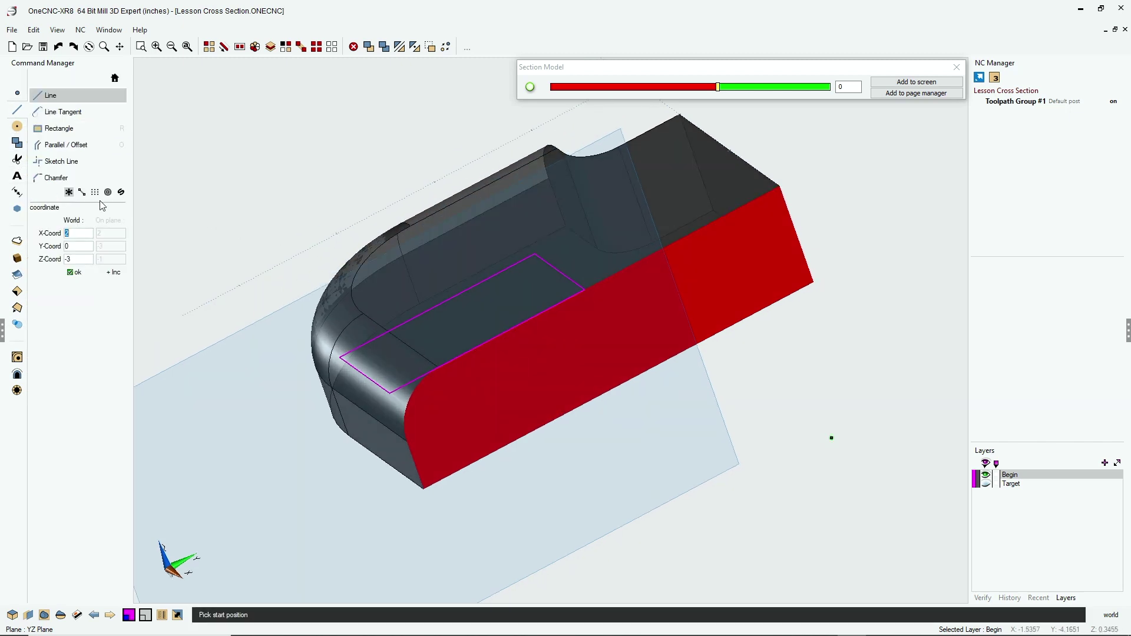
click(585, 291)
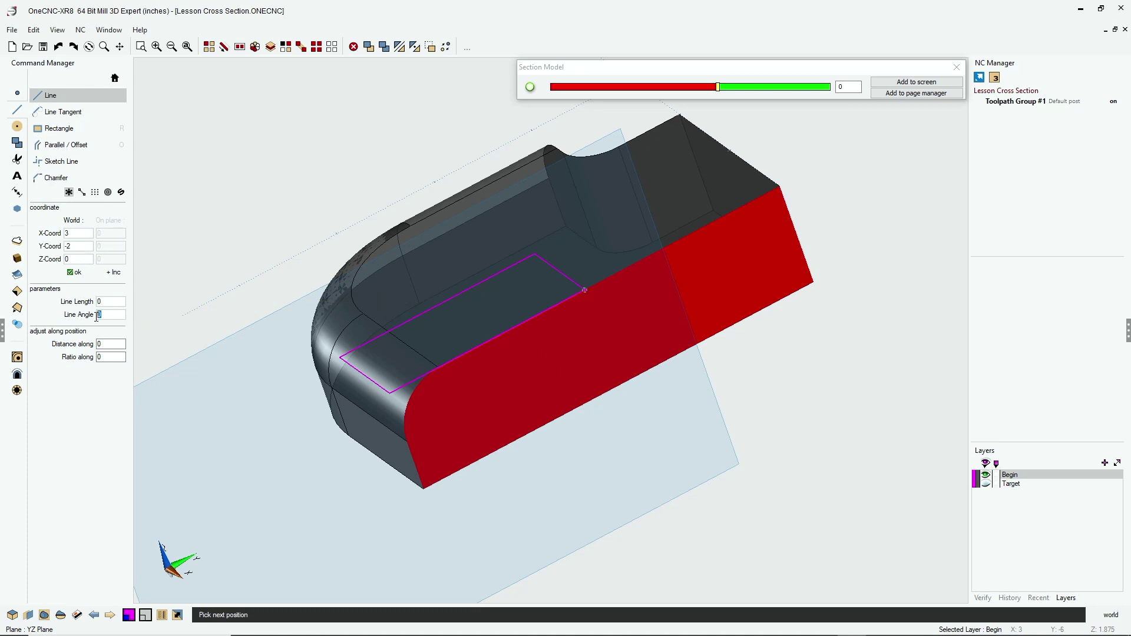
text(4)
text(.75)
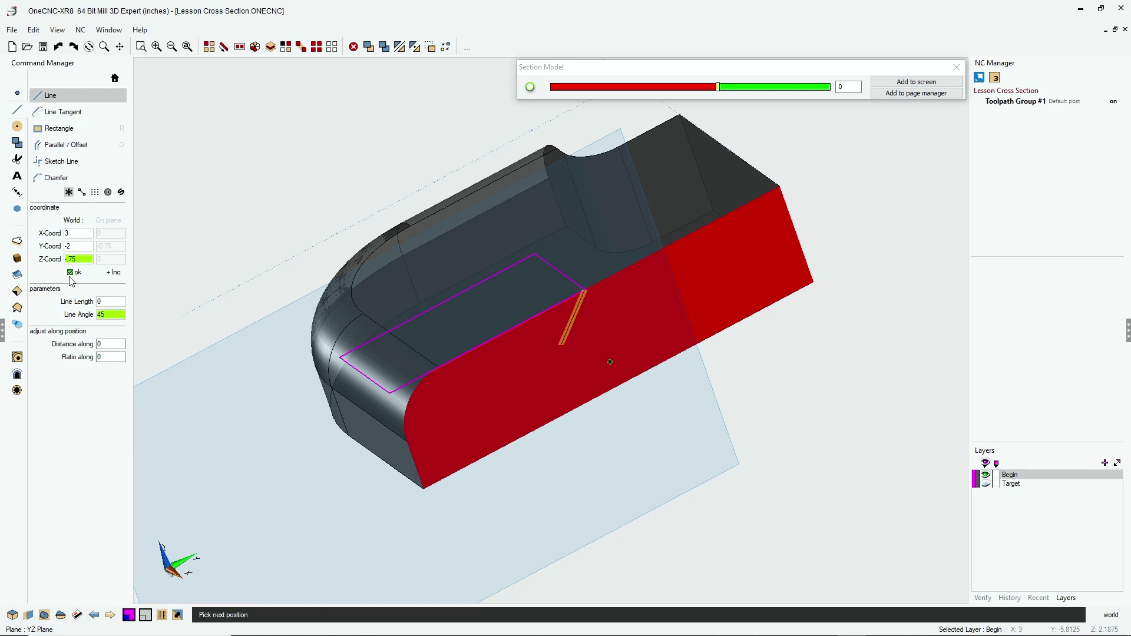
key(Tab)
click(71, 273)
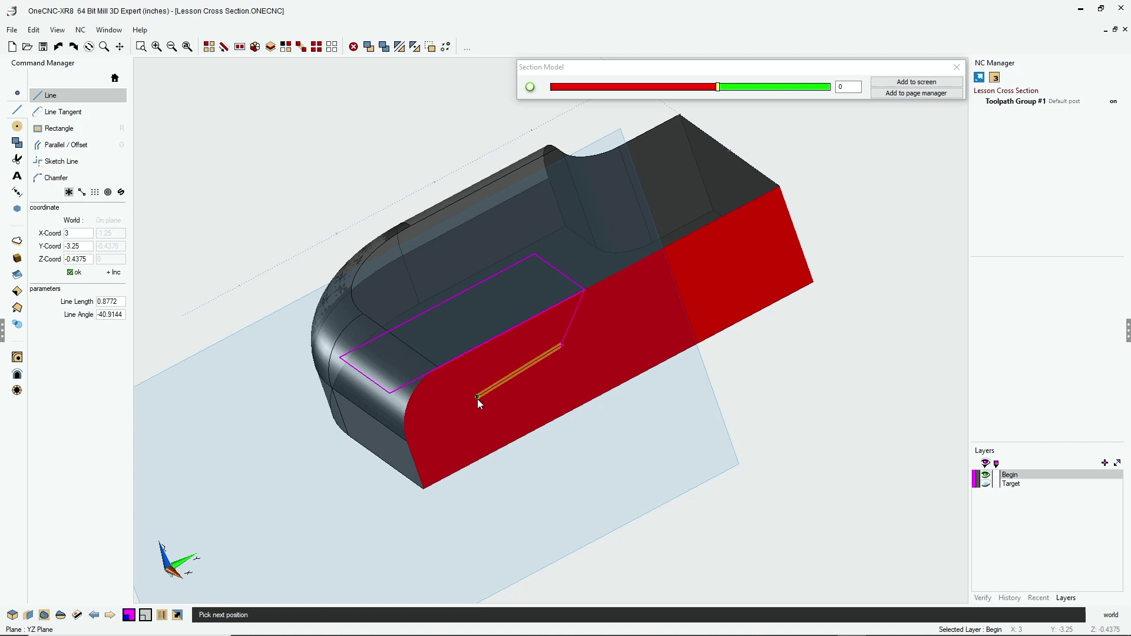
In plane view, draw the notch's flat bottom, end line up, and top line above the part.
right_click(477, 401)
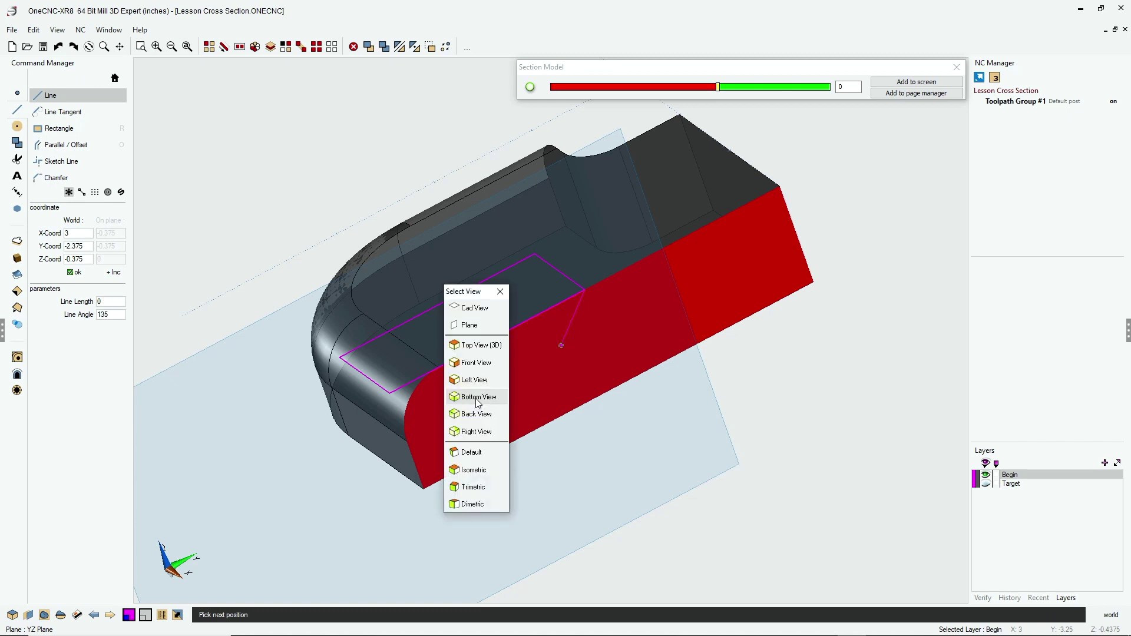
click(469, 325)
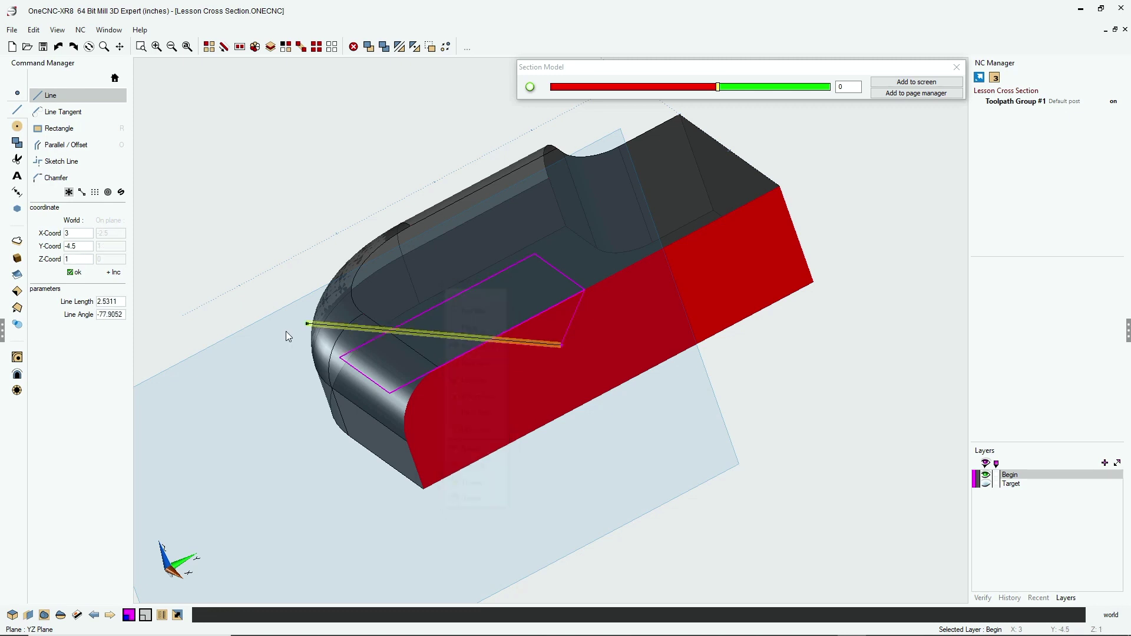
right_click(528, 361)
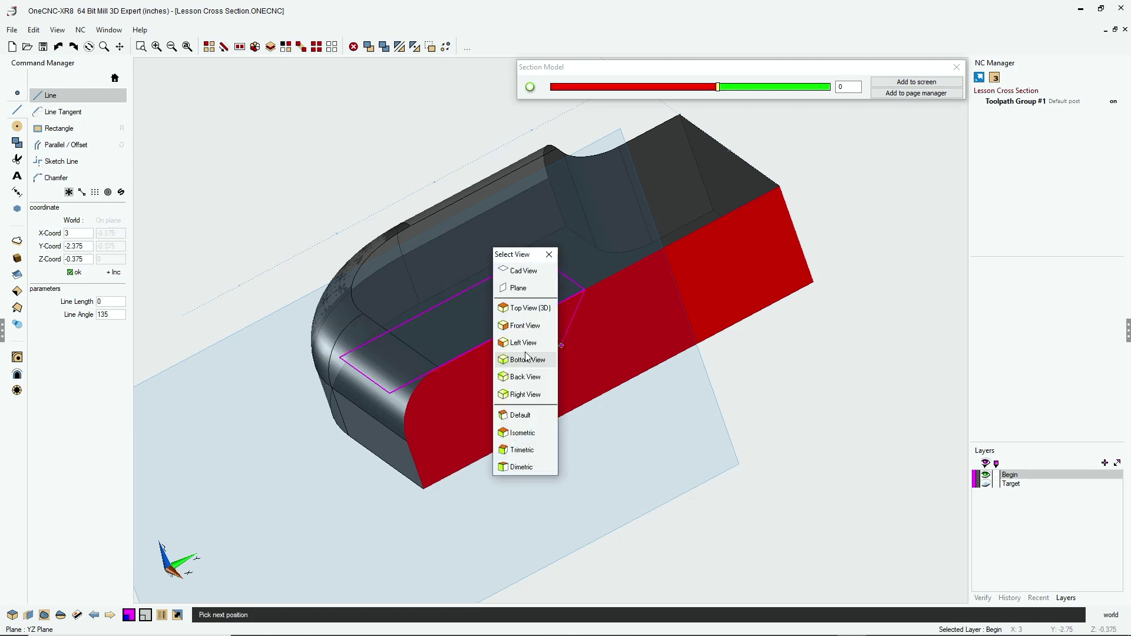
click(519, 288)
scroll(571, 373, down, 2)
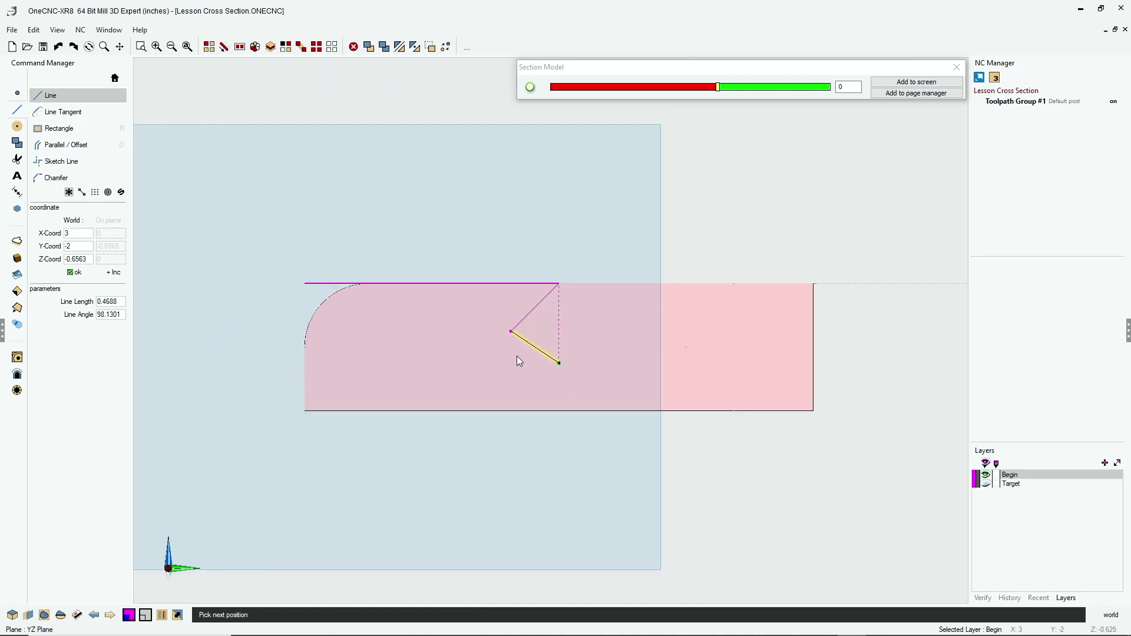
click(254, 331)
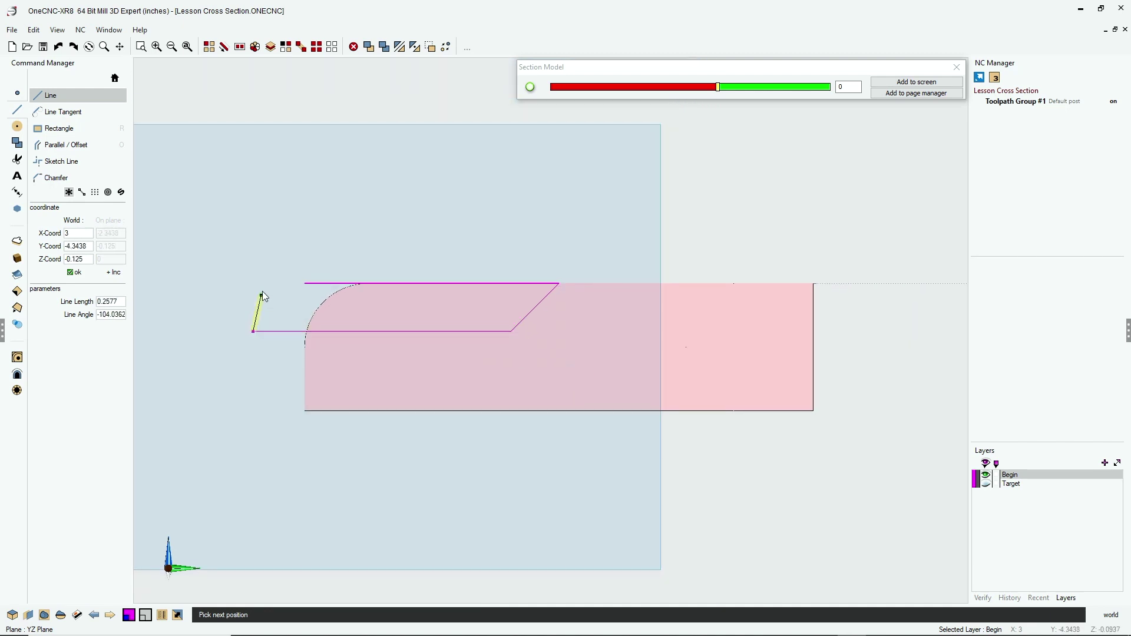
click(254, 248)
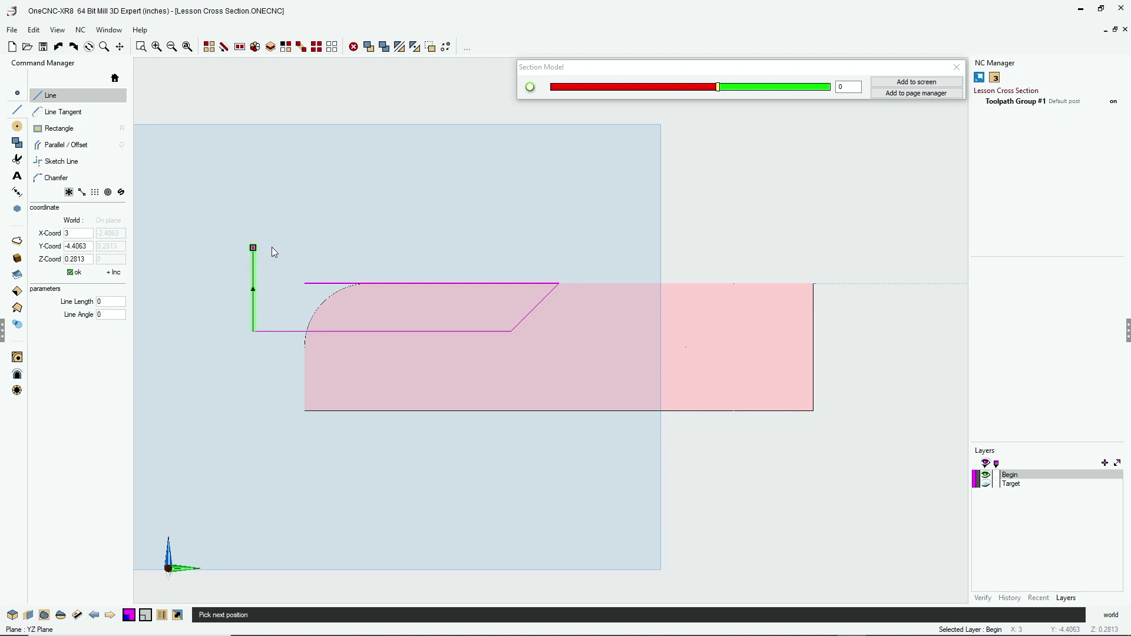
click(583, 248)
key(Escape)
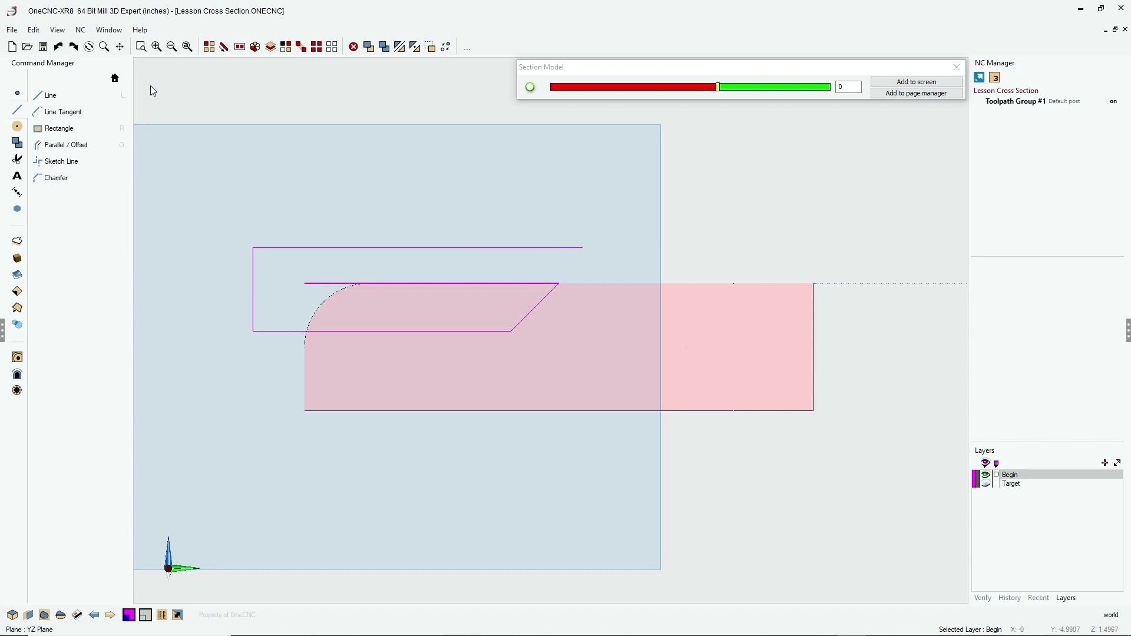
Trim the top line and the 45° diagonal to each other to close the profile.
click(19, 159)
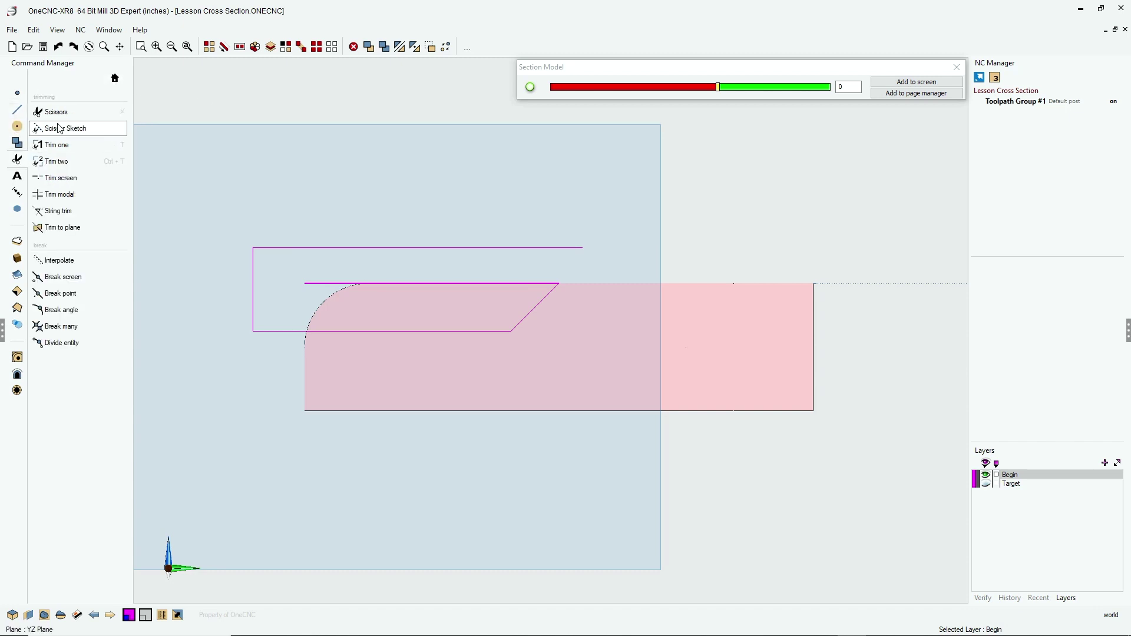
click(56, 161)
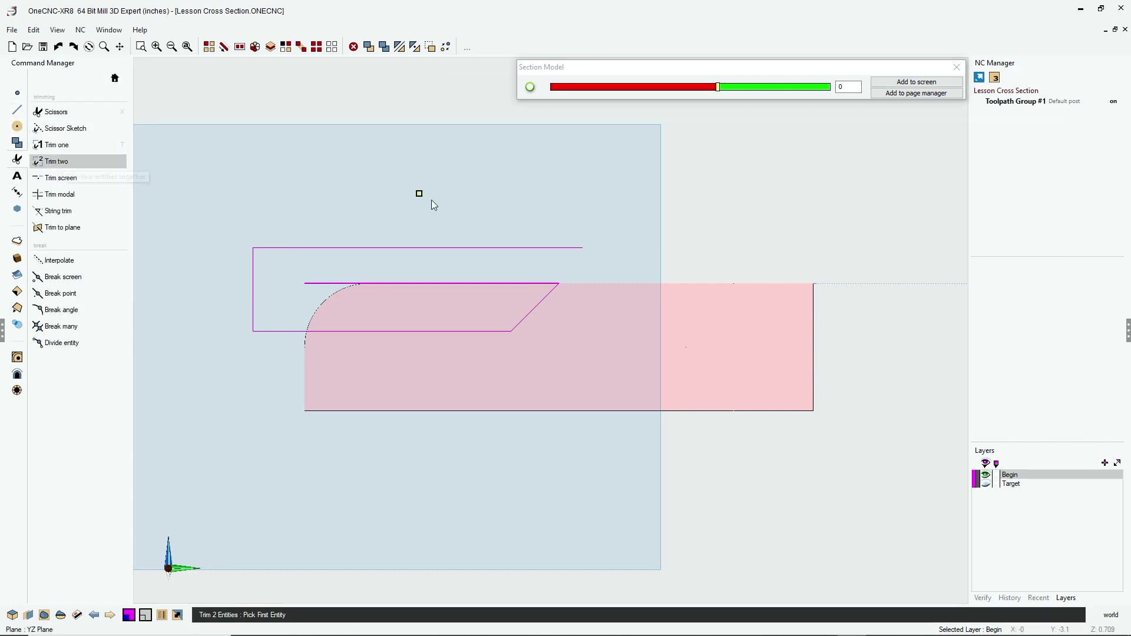
click(503, 249)
click(536, 306)
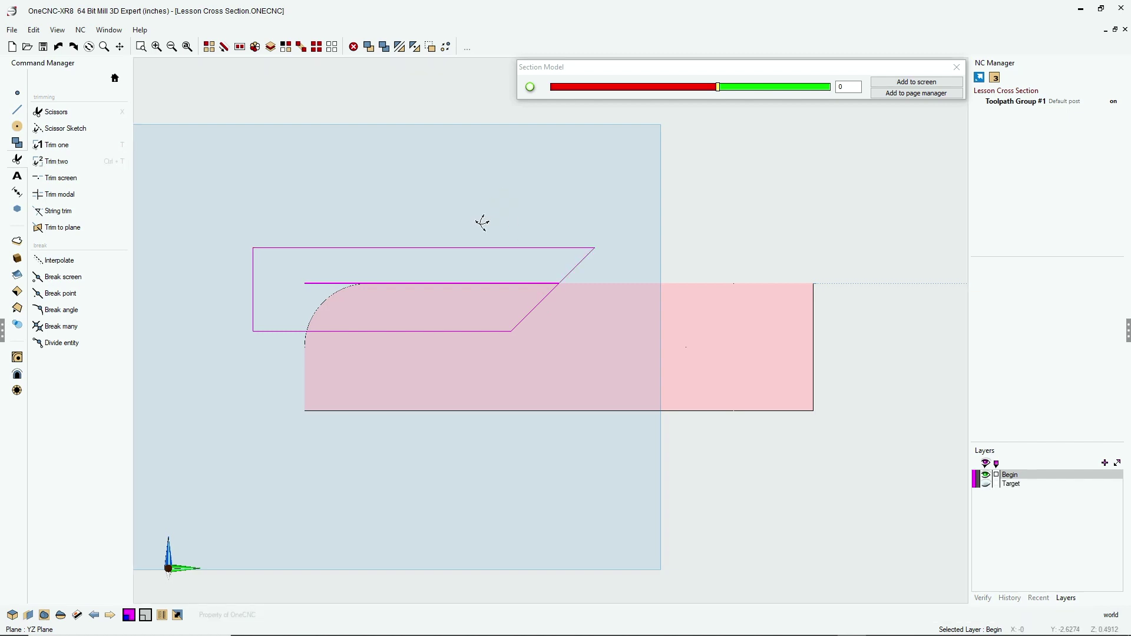
middle_drag(482, 222, 542, 303)
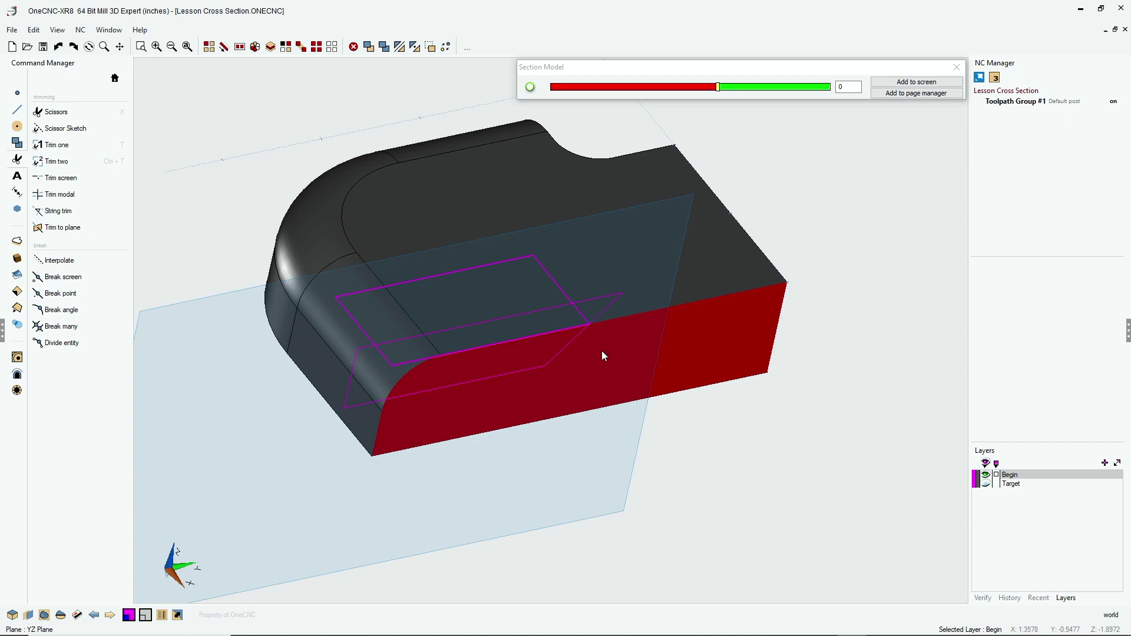
Close the section view and extrude the magenta loop to height -1 as a solid bar.
click(956, 66)
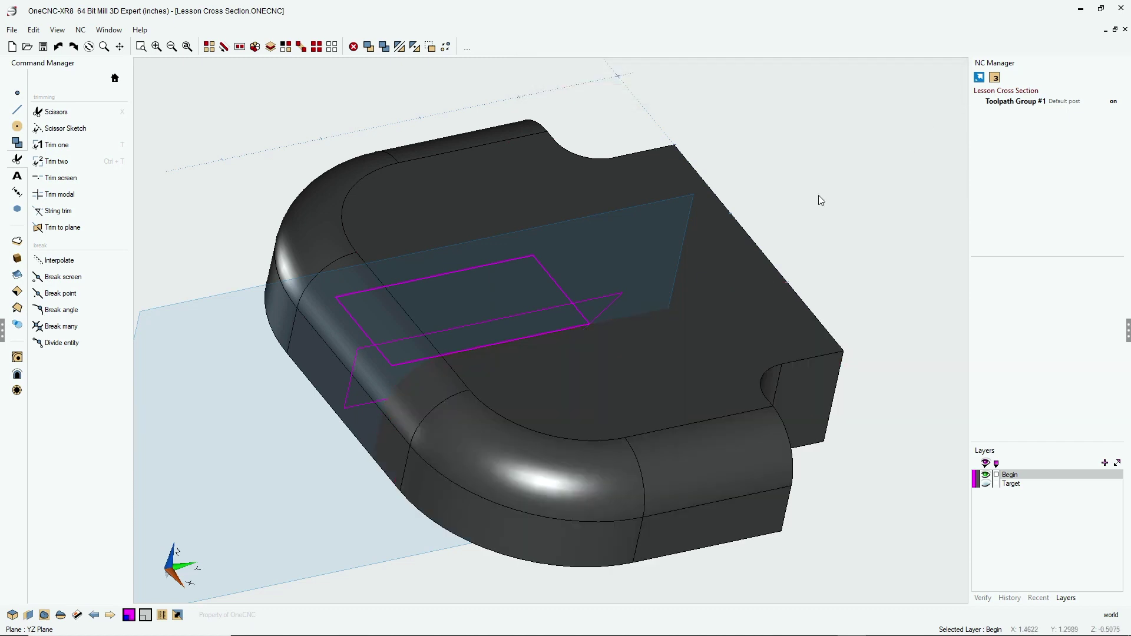
click(17, 243)
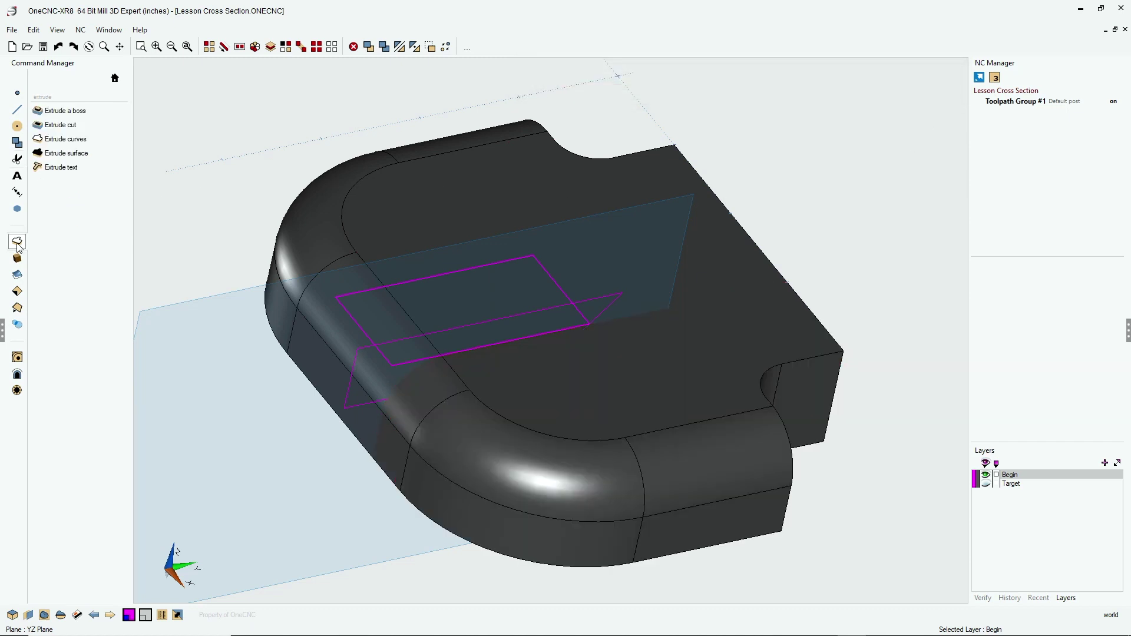
click(64, 139)
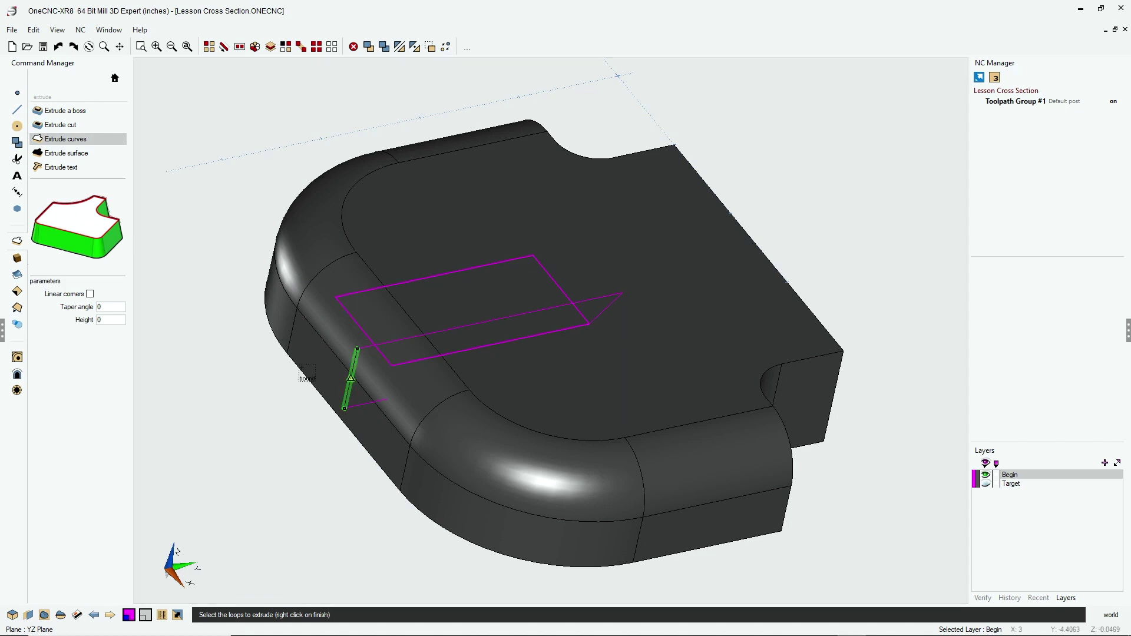
click(351, 378)
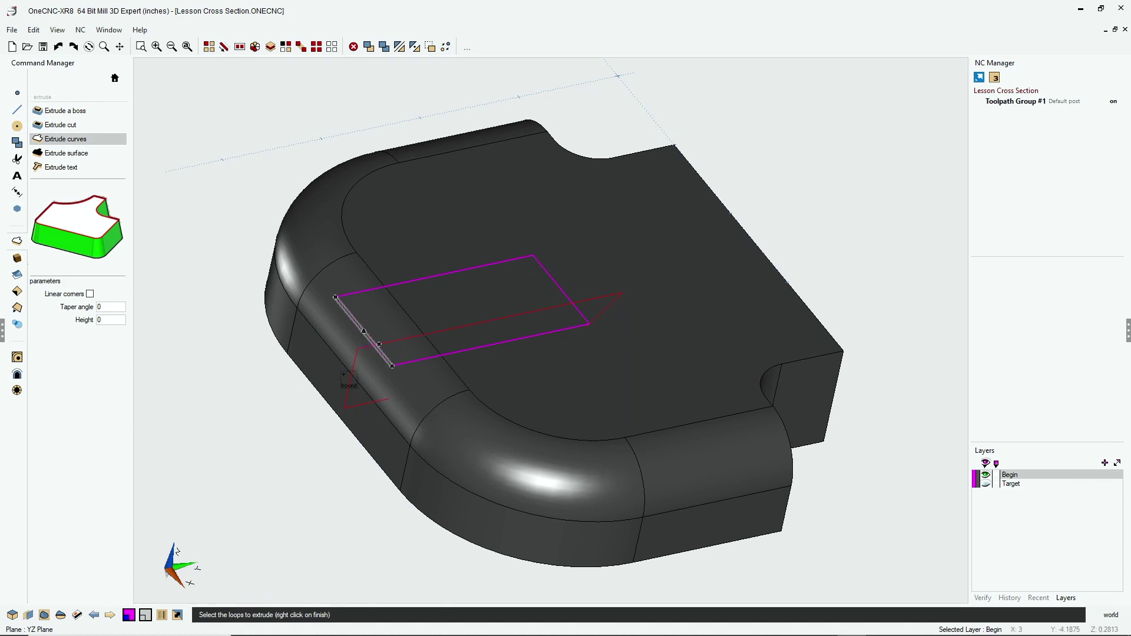
right_click(350, 378)
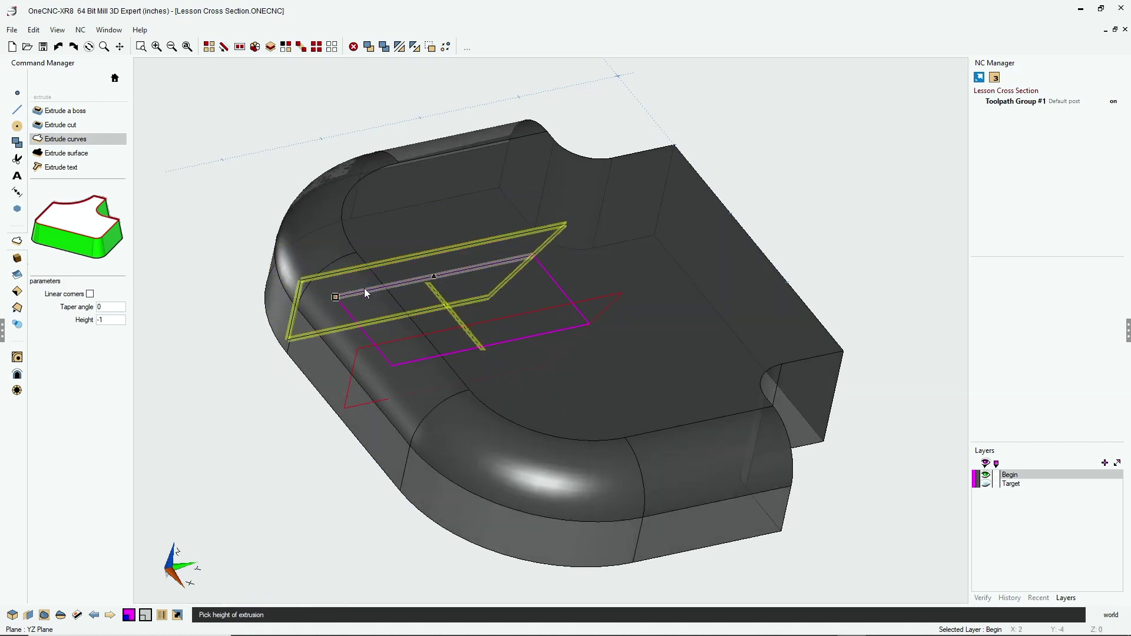
click(537, 227)
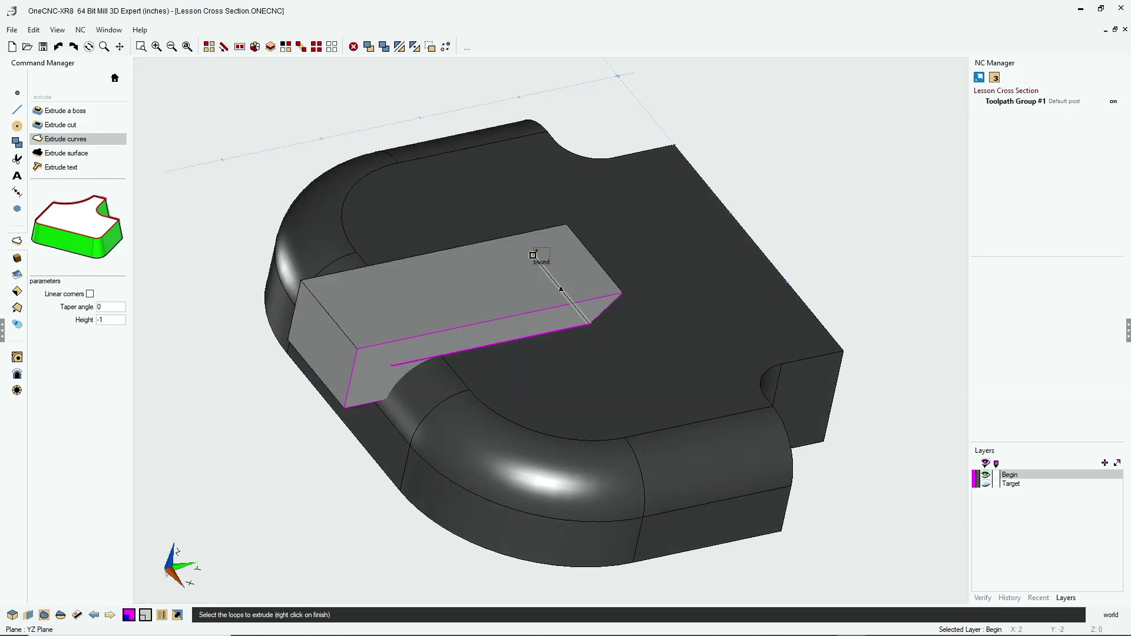
right_click(657, 142)
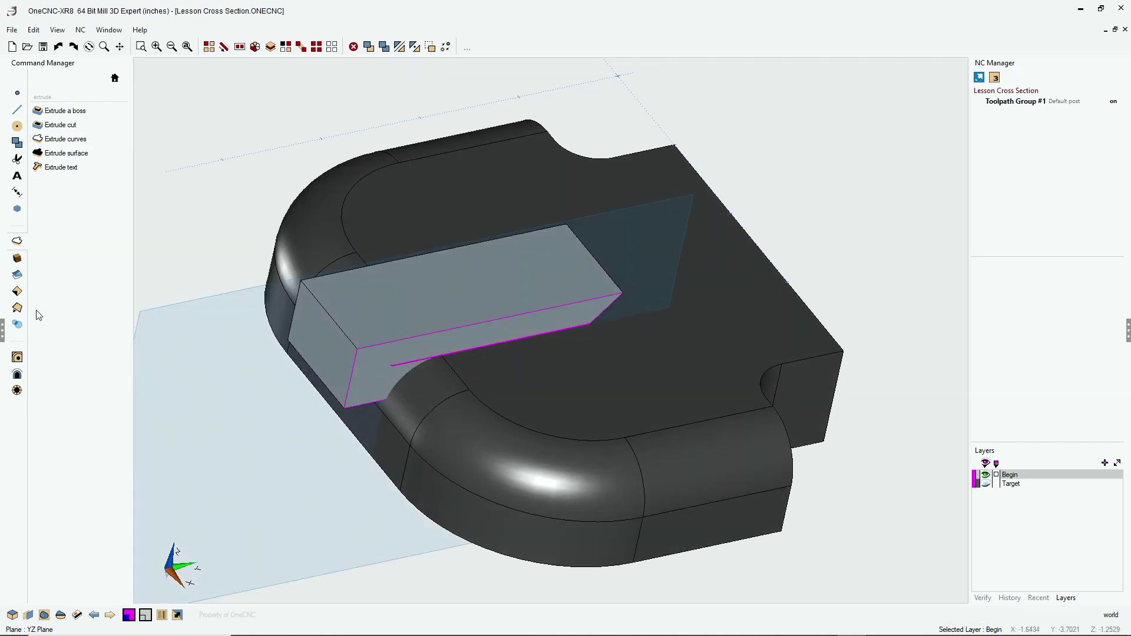
Use Difference to subtract the extruded bar from the main block, leaving a sloped-end slot.
click(17, 324)
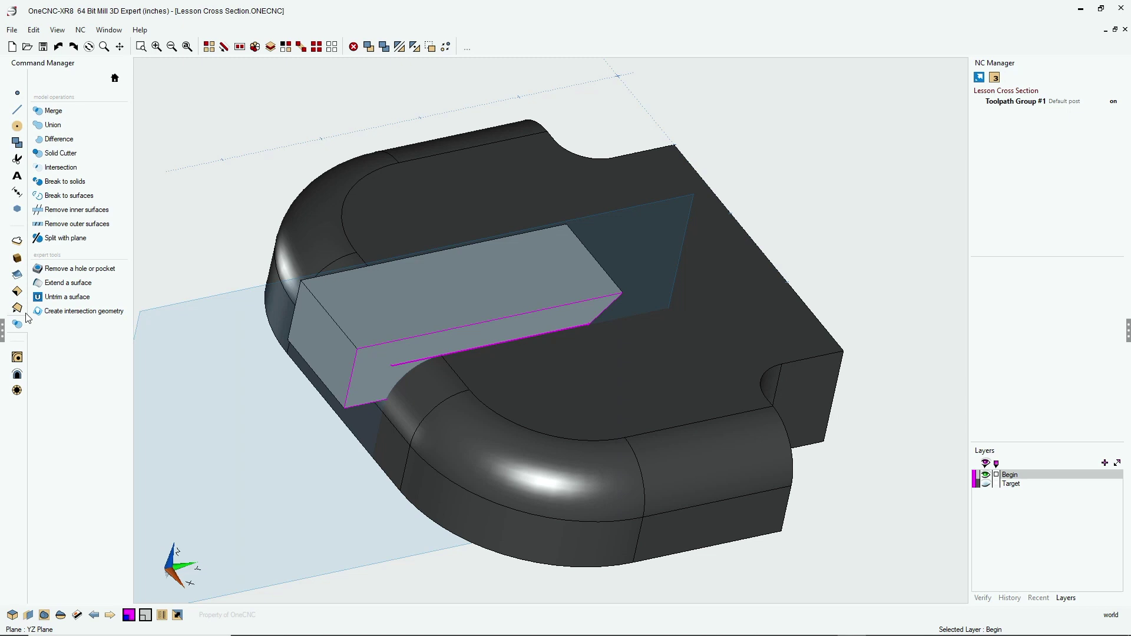
click(70, 140)
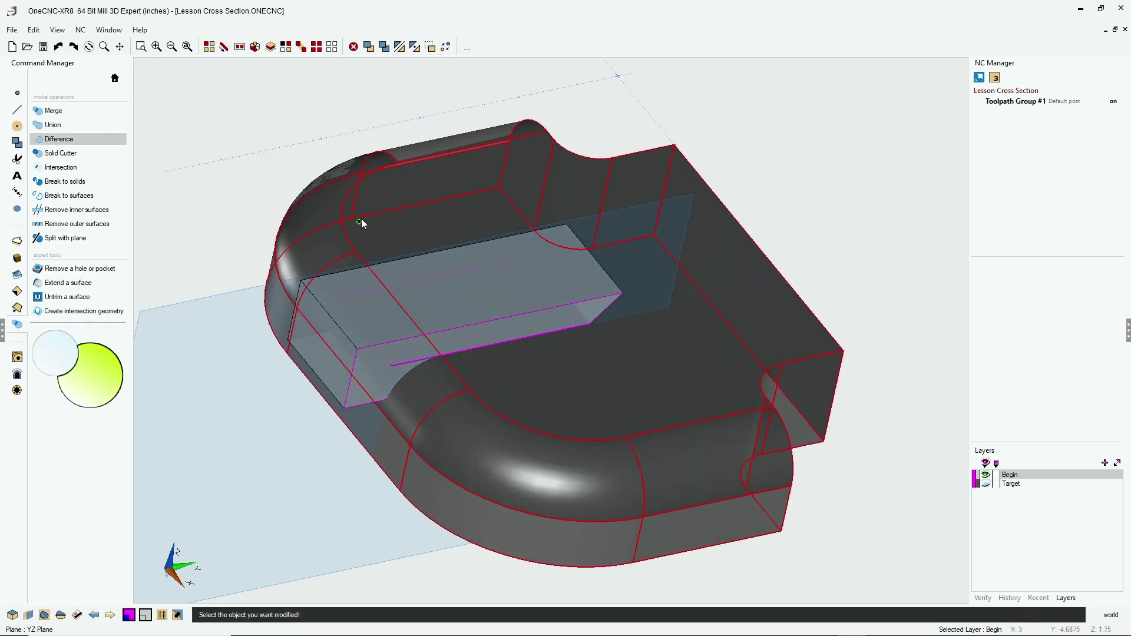
click(359, 244)
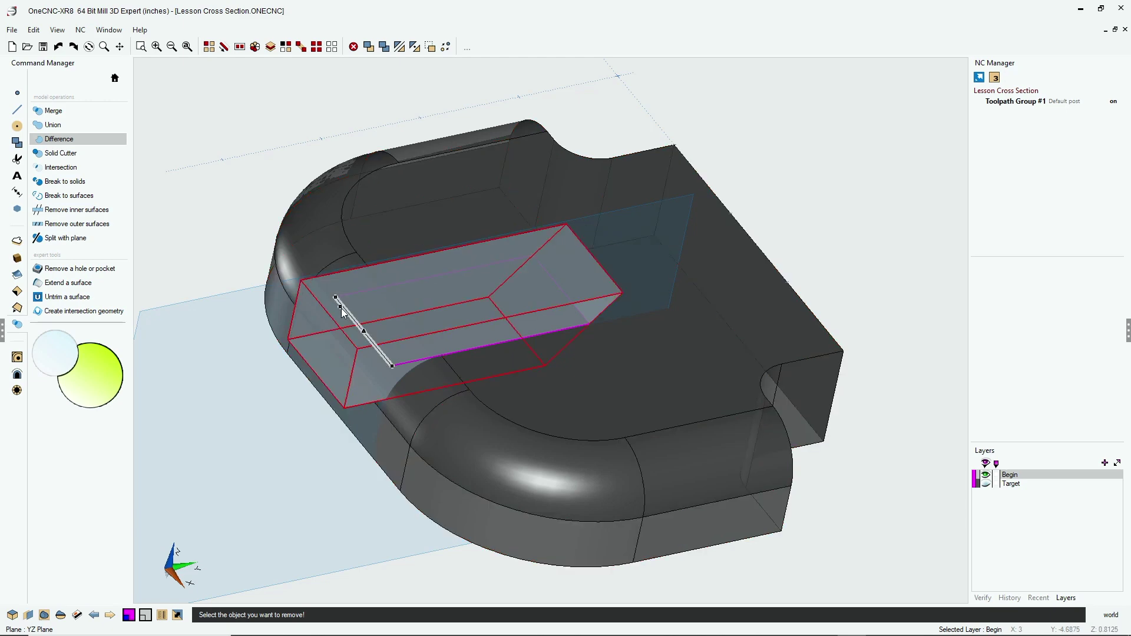
click(342, 315)
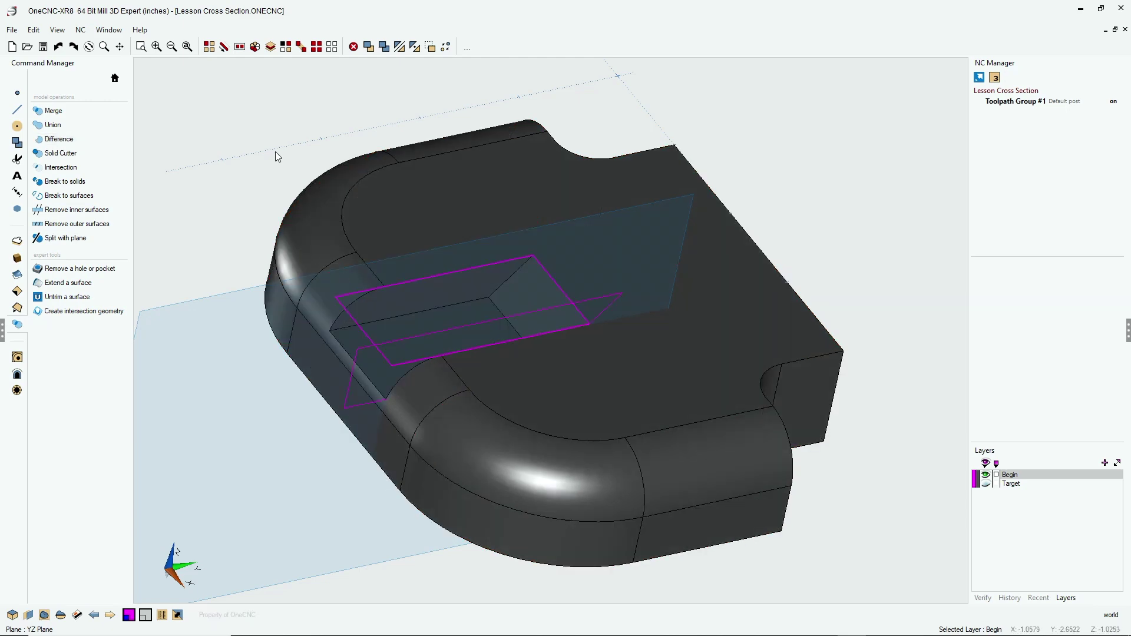
middle_drag(391, 465, 431, 395)
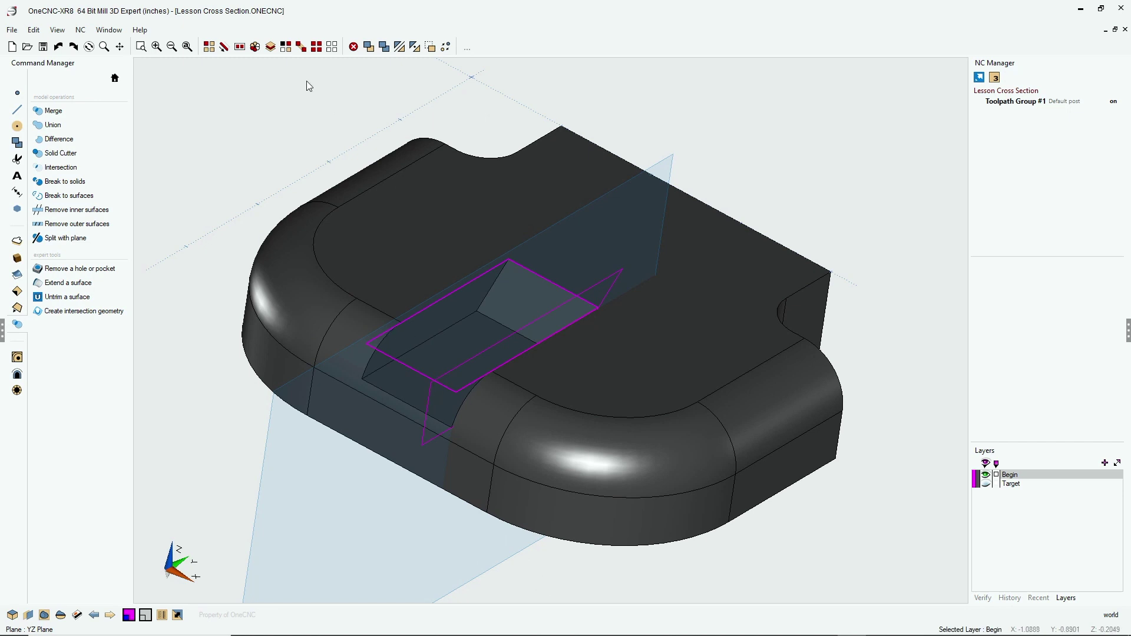
Select all magenta construction curves by colour group and delete them.
click(287, 48)
click(544, 257)
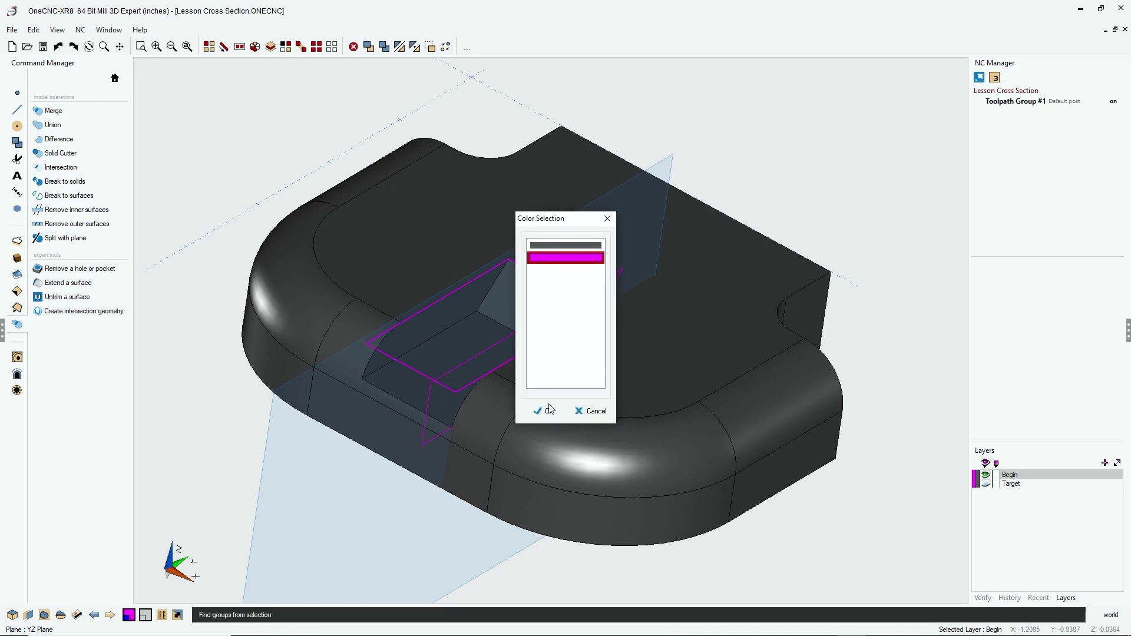
click(549, 412)
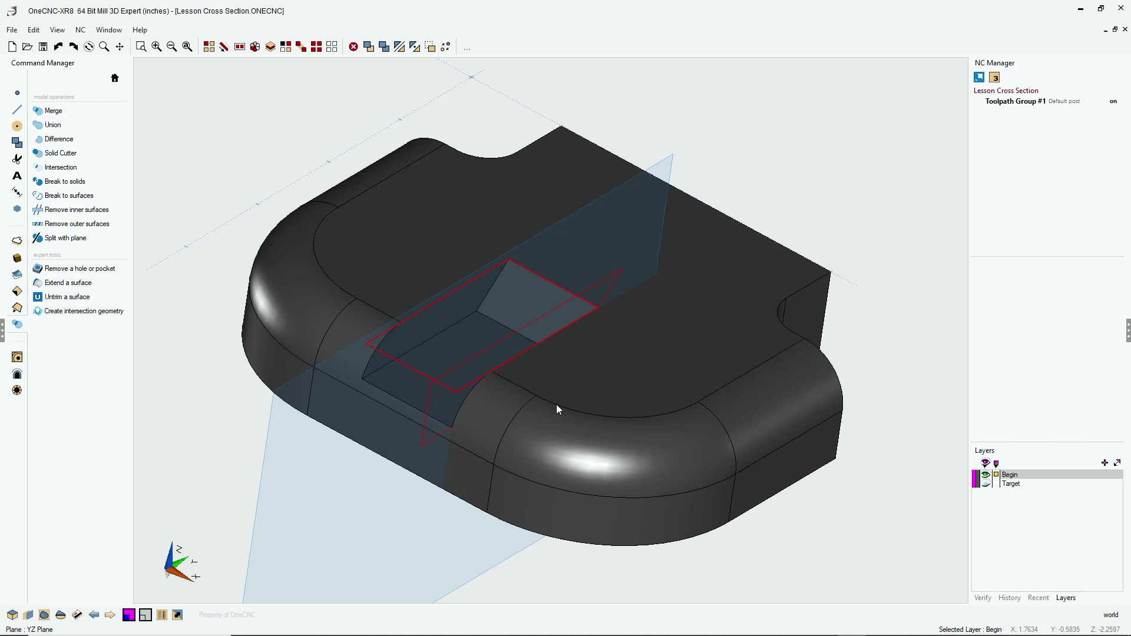
key(Escape)
Make the XY Default Plane the working plane.
click(28, 615)
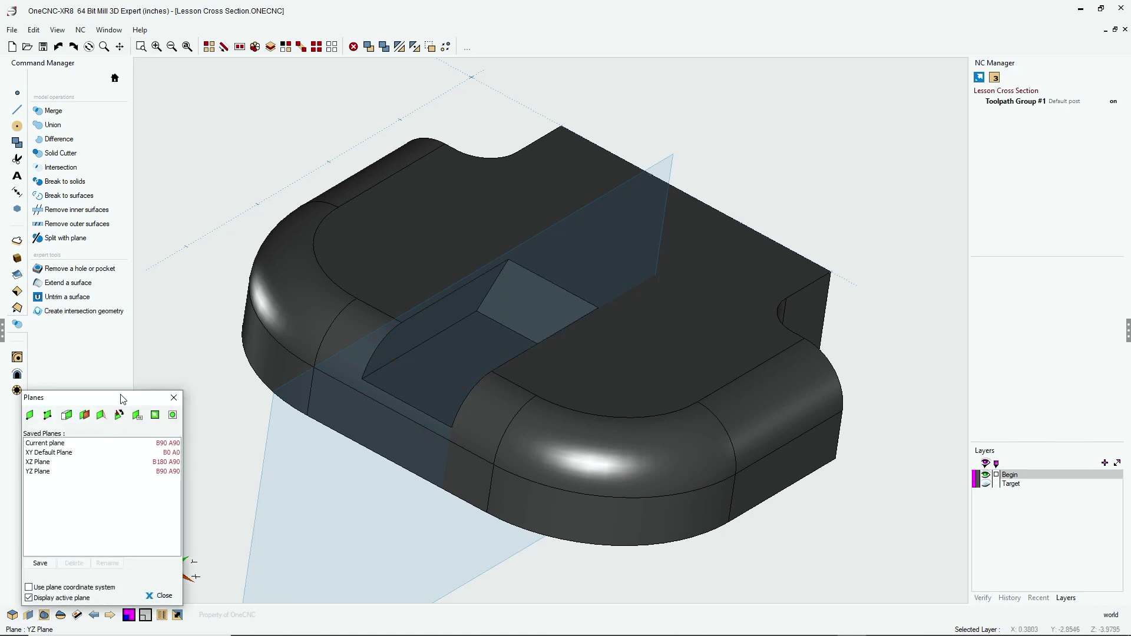
drag(111, 403, 225, 72)
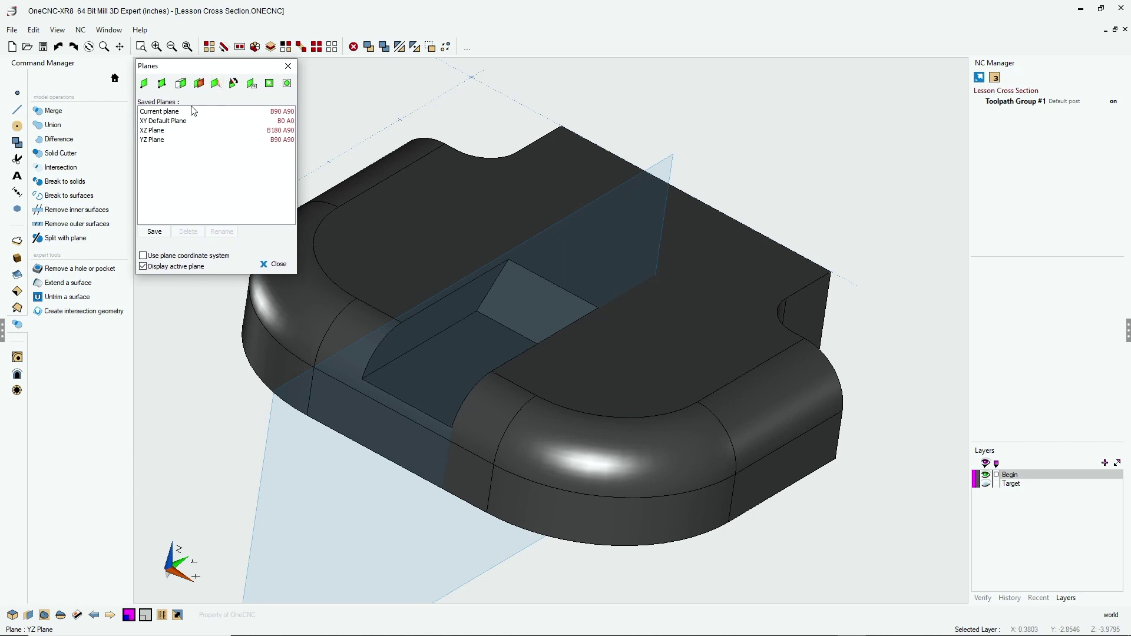
click(186, 121)
click(275, 264)
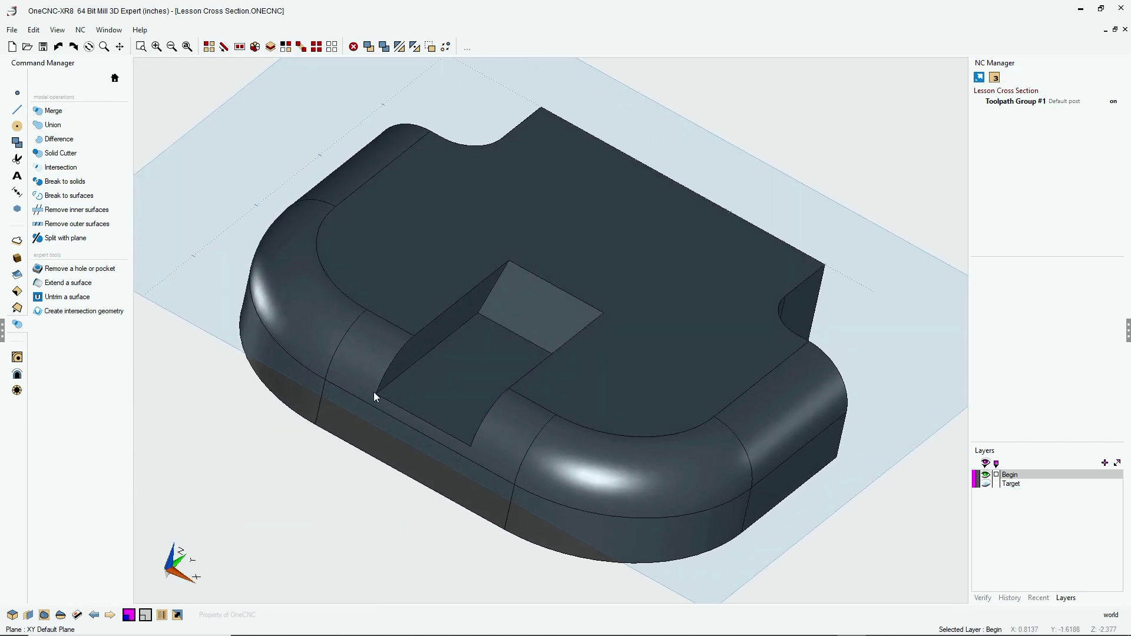
Fillet the edge where the notch's sloped end meets its floor with radius 0.5.
click(16, 309)
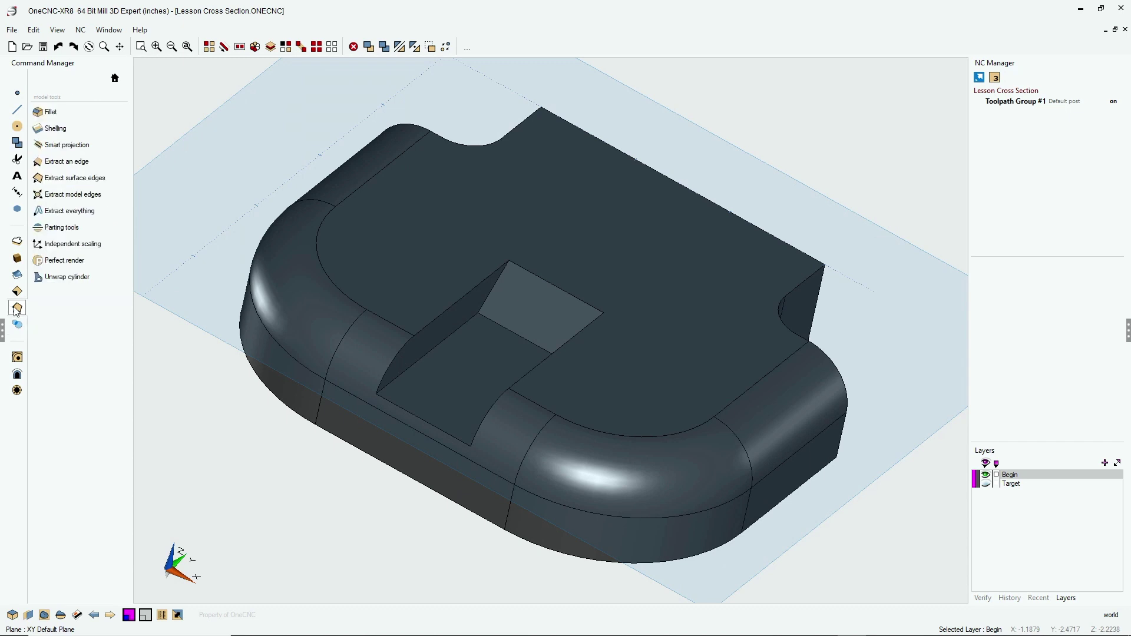
click(60, 114)
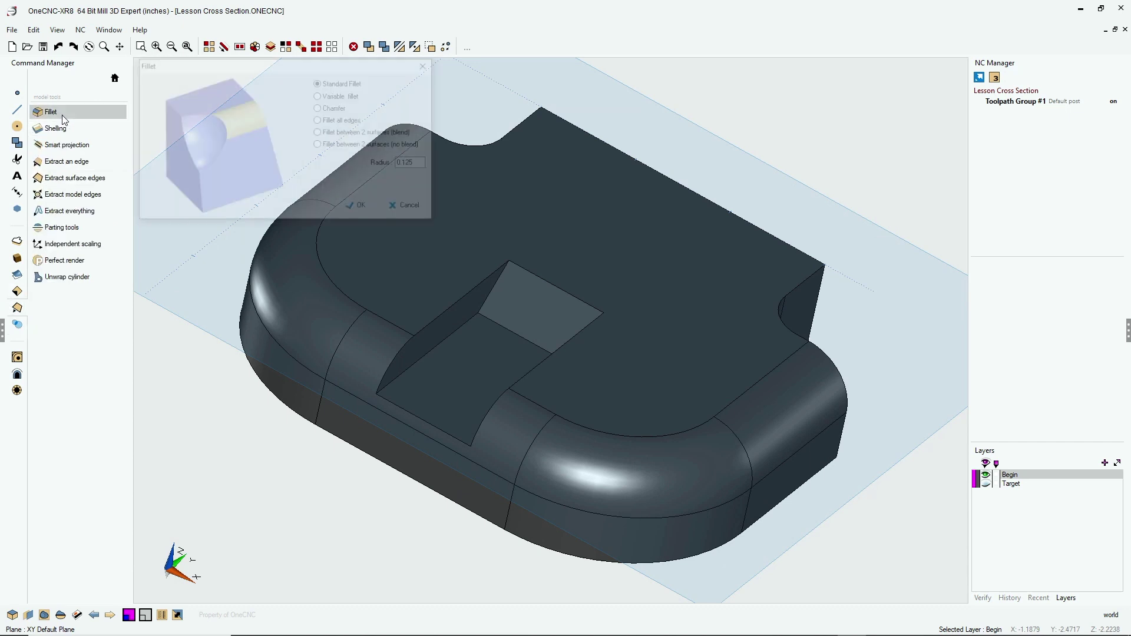
drag(429, 164, 383, 164)
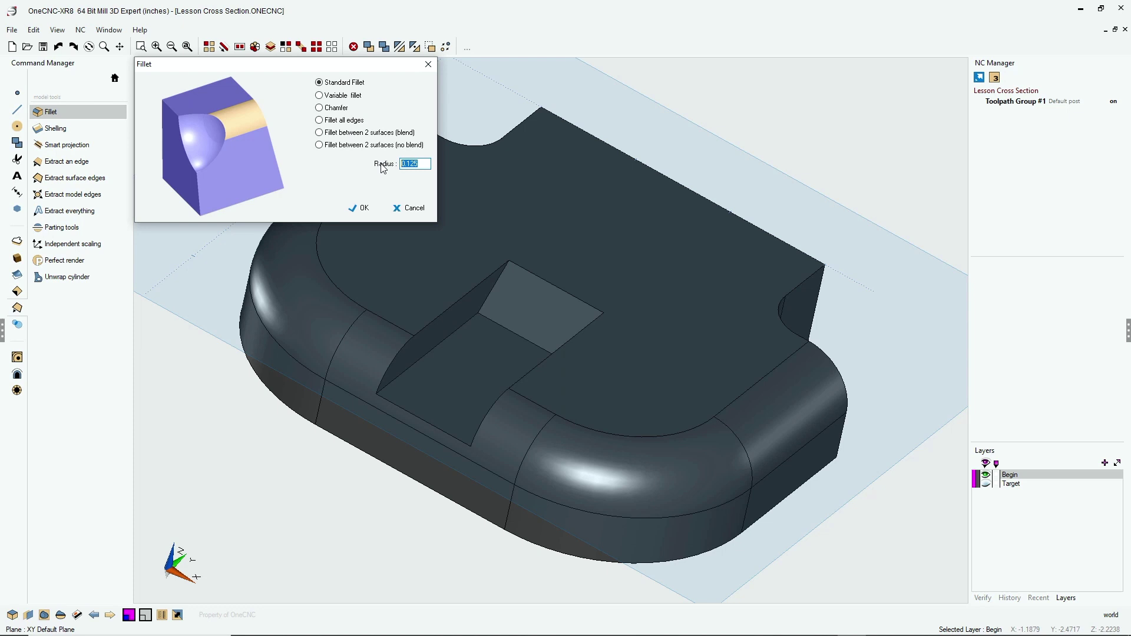
text(.5)
click(362, 208)
click(501, 323)
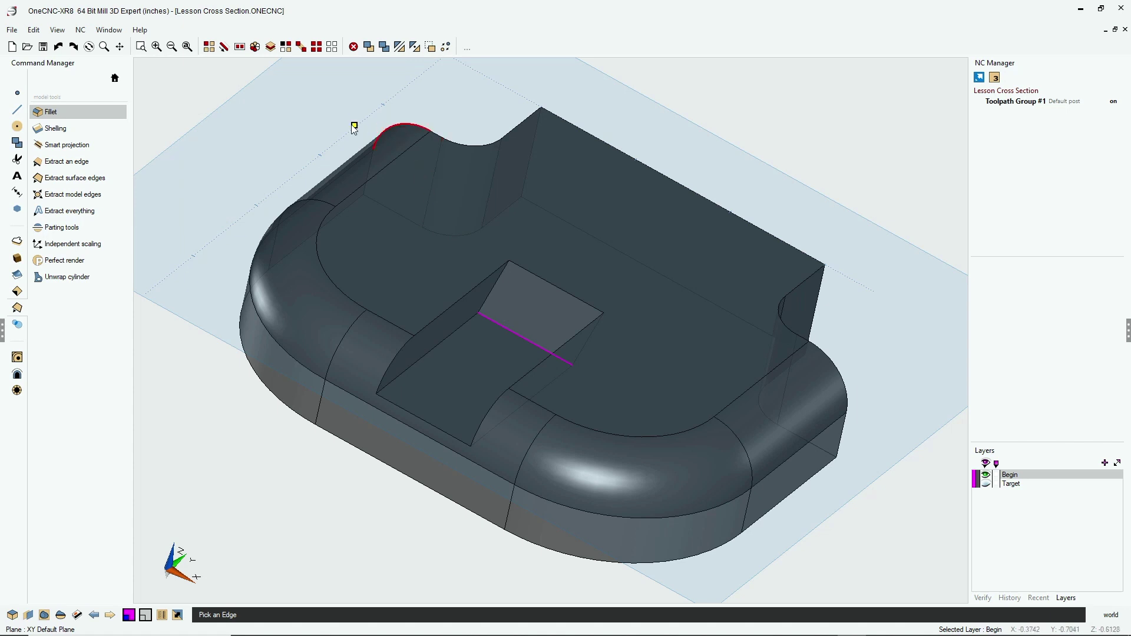
right_click(323, 221)
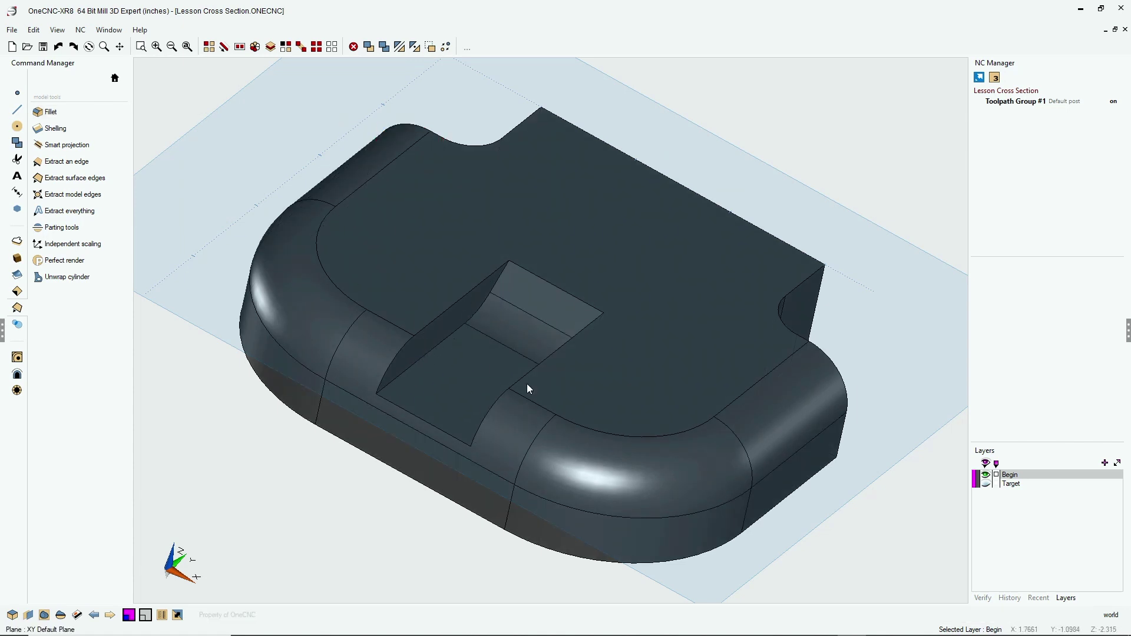
Apply a 0.125 fillet to both notch rim edges along the part's upper face.
click(51, 111)
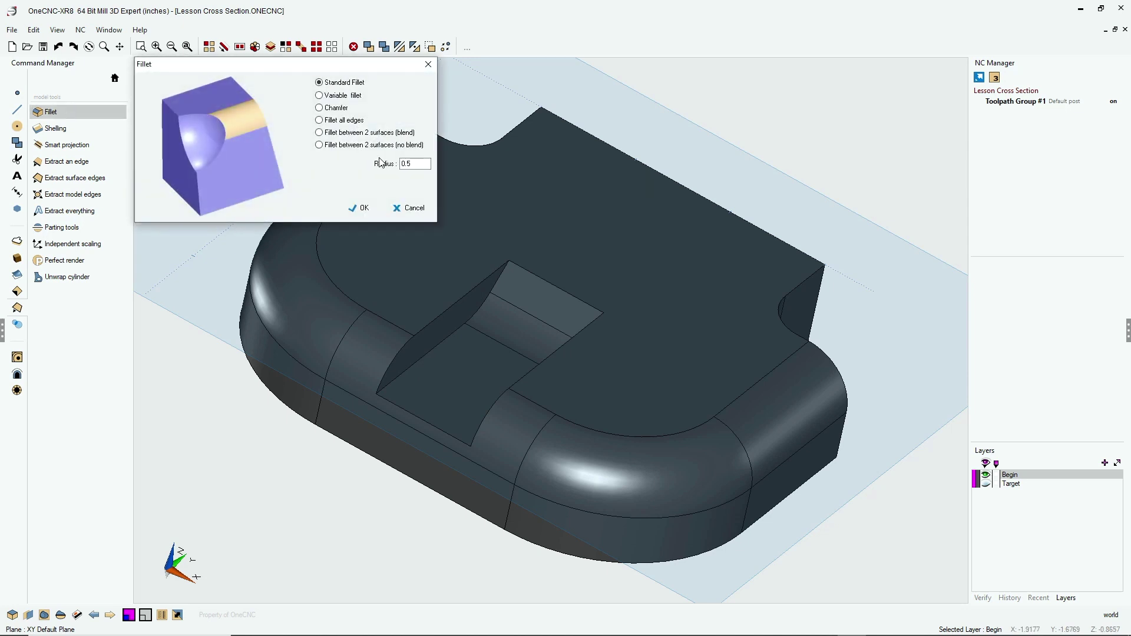
drag(416, 163, 395, 165)
text(.125)
click(359, 208)
click(449, 331)
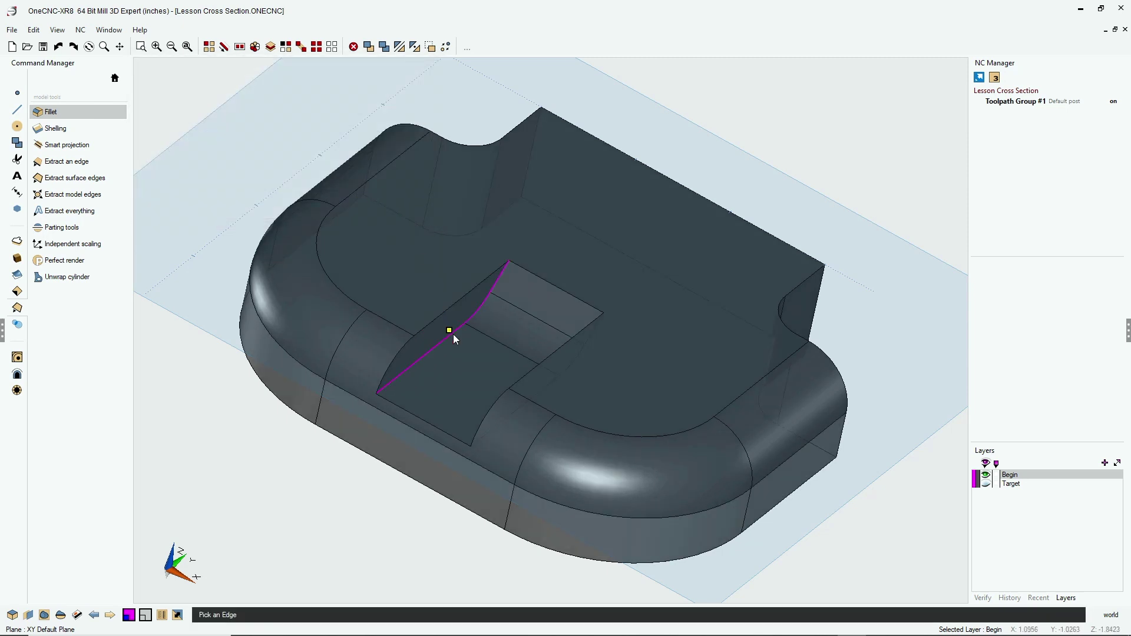
click(493, 404)
right_click(560, 270)
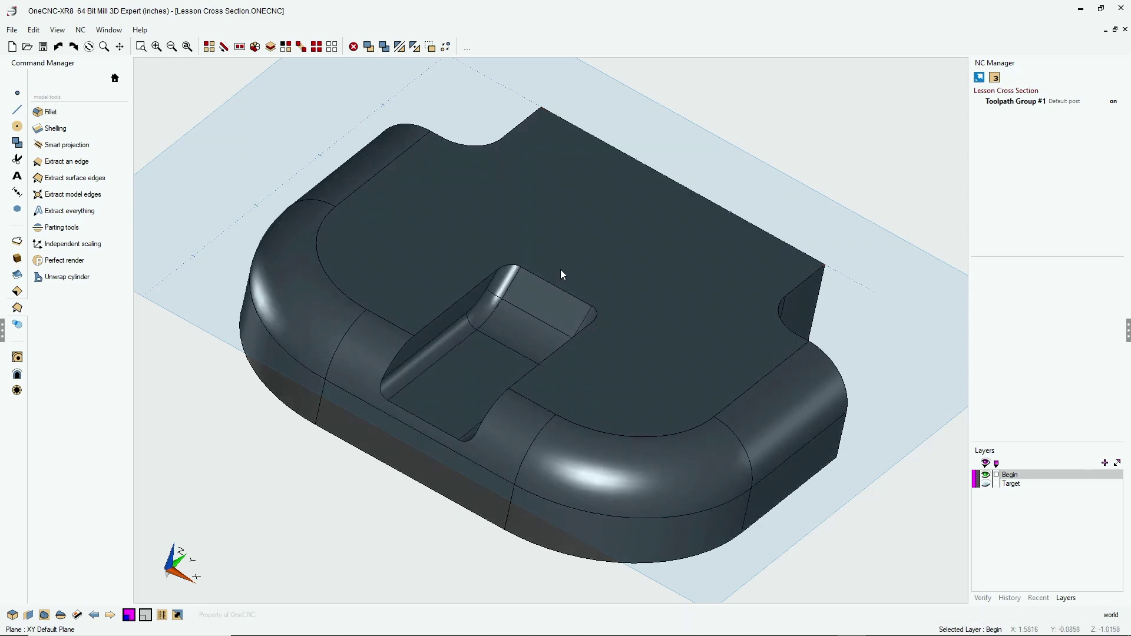
Orbit the part to view the sloped end, floor fillet and 0.125 rim fillets from the other side.
middle_drag(424, 391, 592, 429)
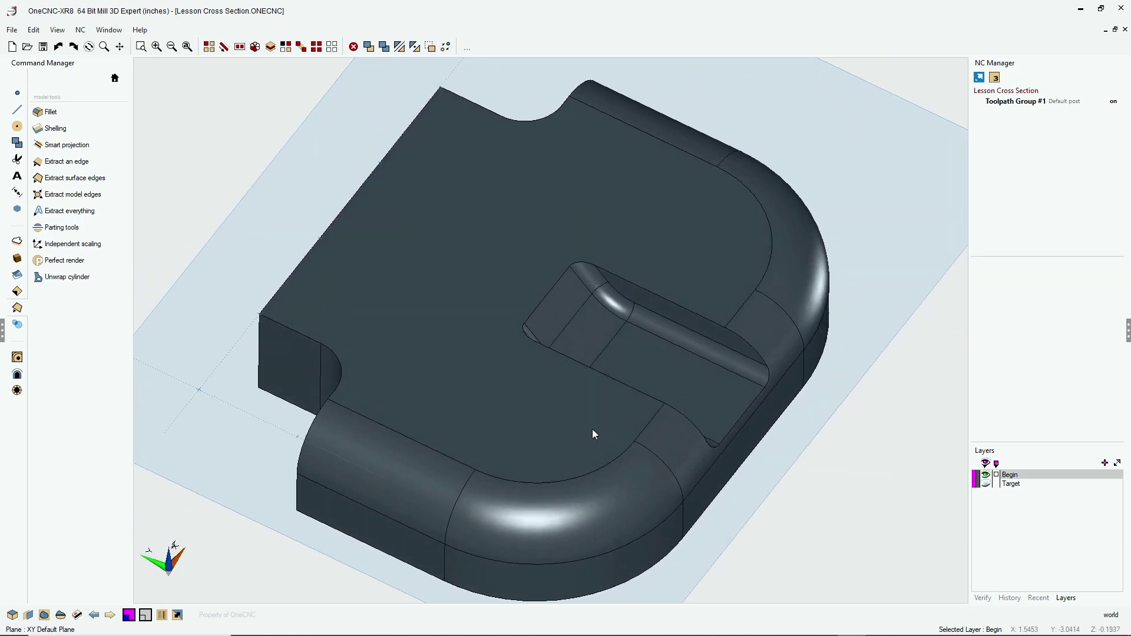